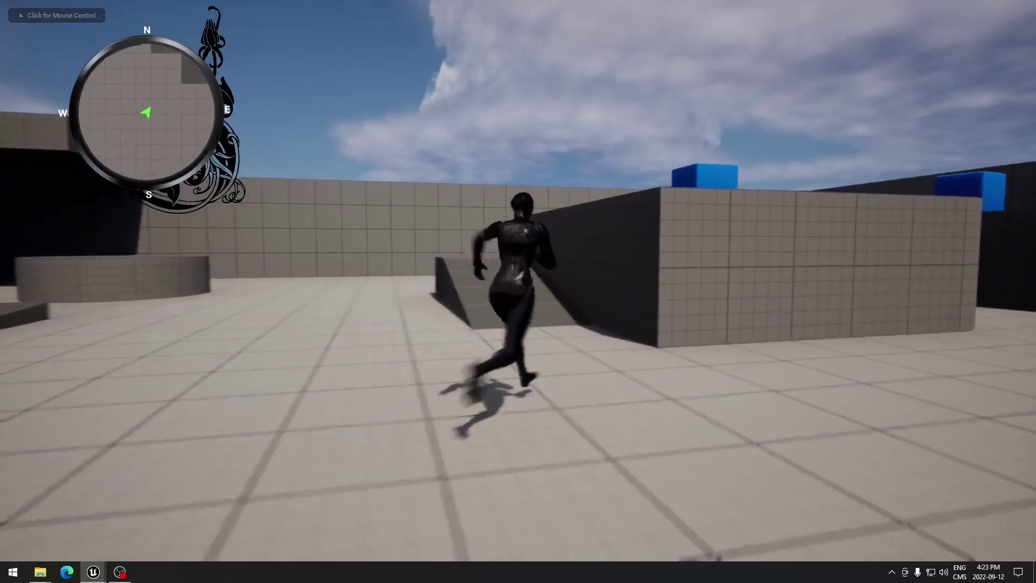
Run the character around the level in play mode to check how the circular minimap and its arrow follow the movement.
{"action": "key", "text": "d"}
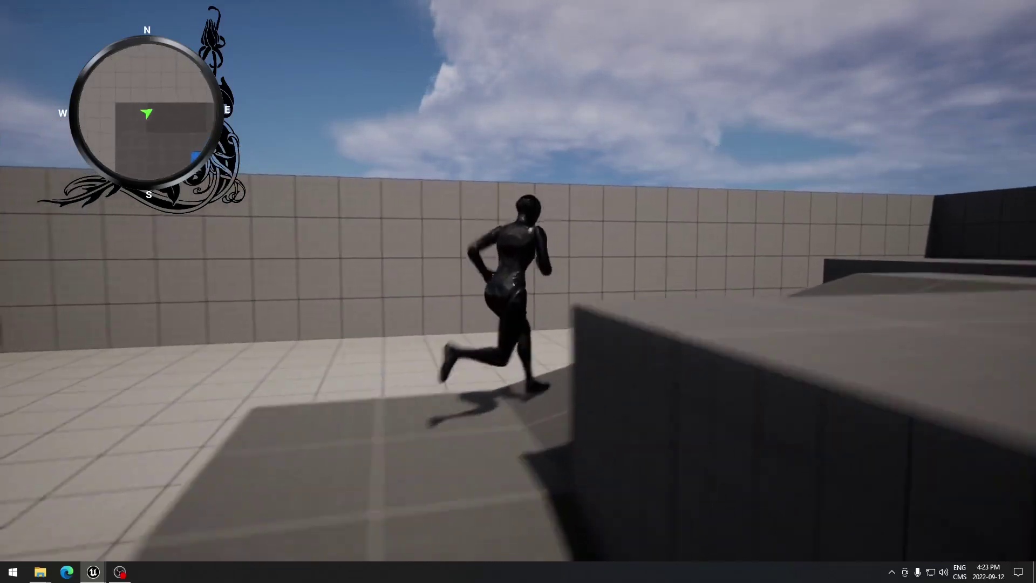
{"action": "key", "text": "s"}
{"action": "key", "text": "a"}
{"action": "key", "text": "s"}
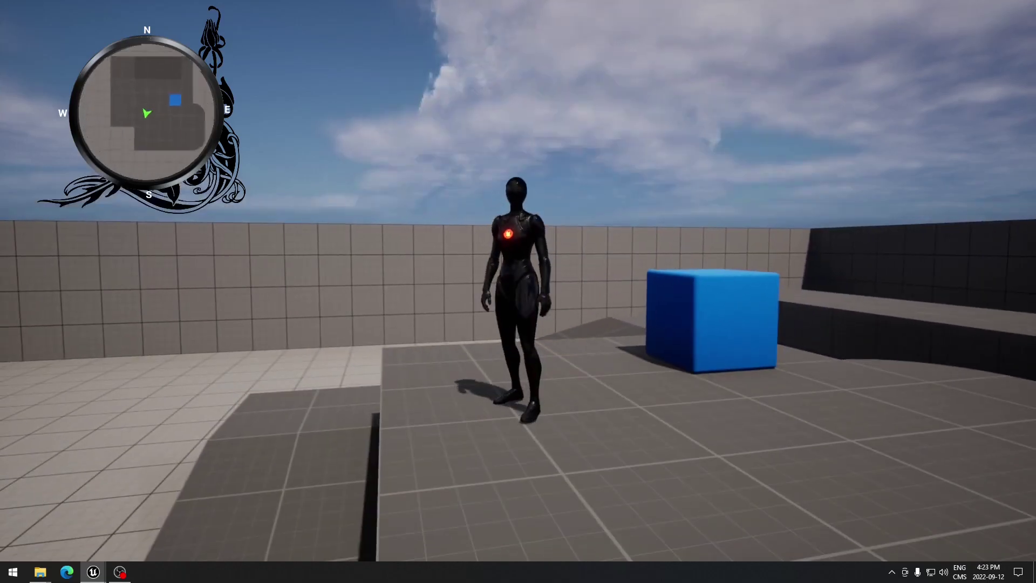
{"action": "key", "text": "d"}
{"action": "key", "text": "s"}
{"action": "key", "text": "a"}
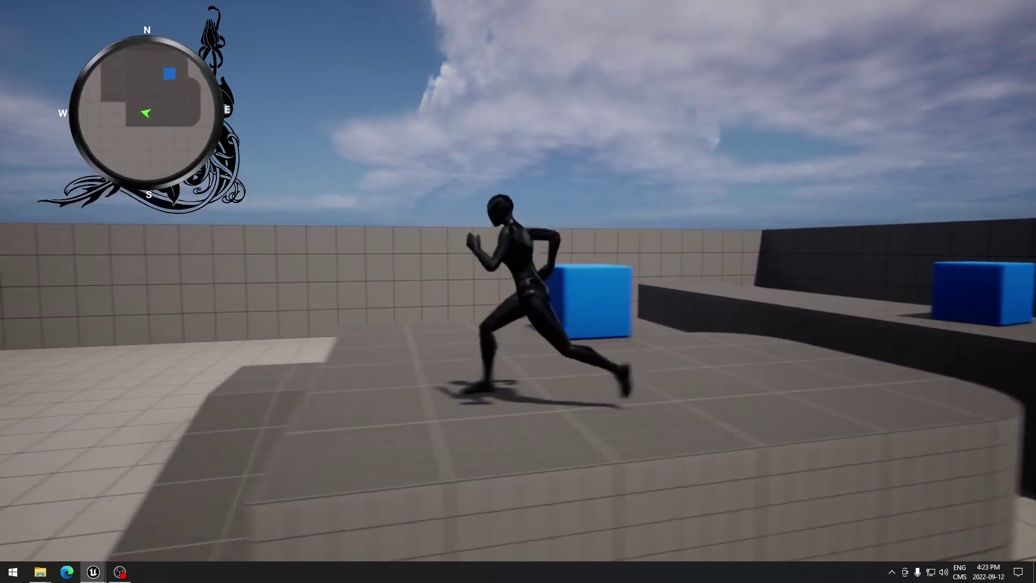
{"action": "key", "text": "w"}
{"action": "key", "text": "d"}
{"action": "key", "text": "a"}
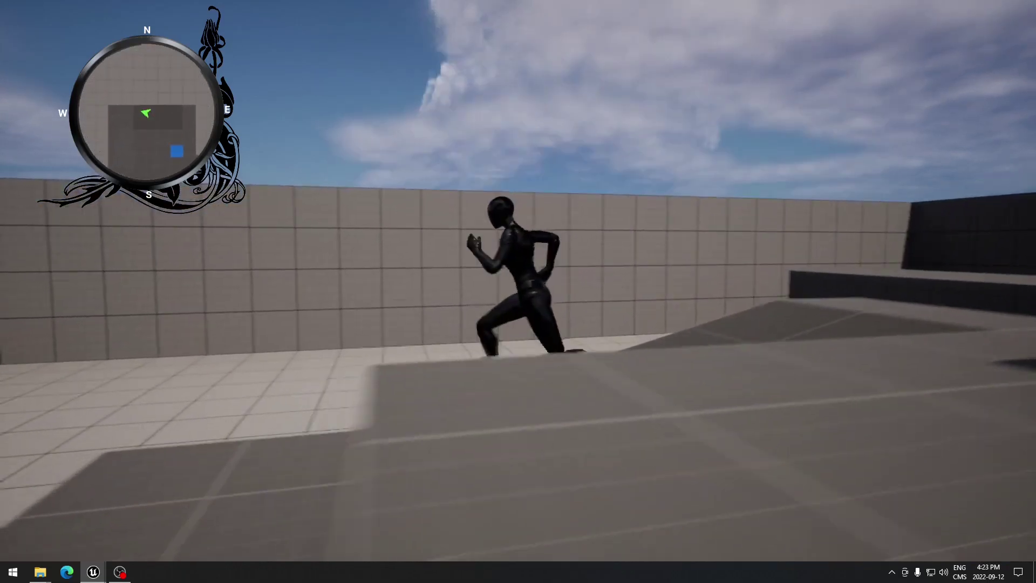
{"action": "key", "text": "s"}
{"action": "key", "text": "a"}
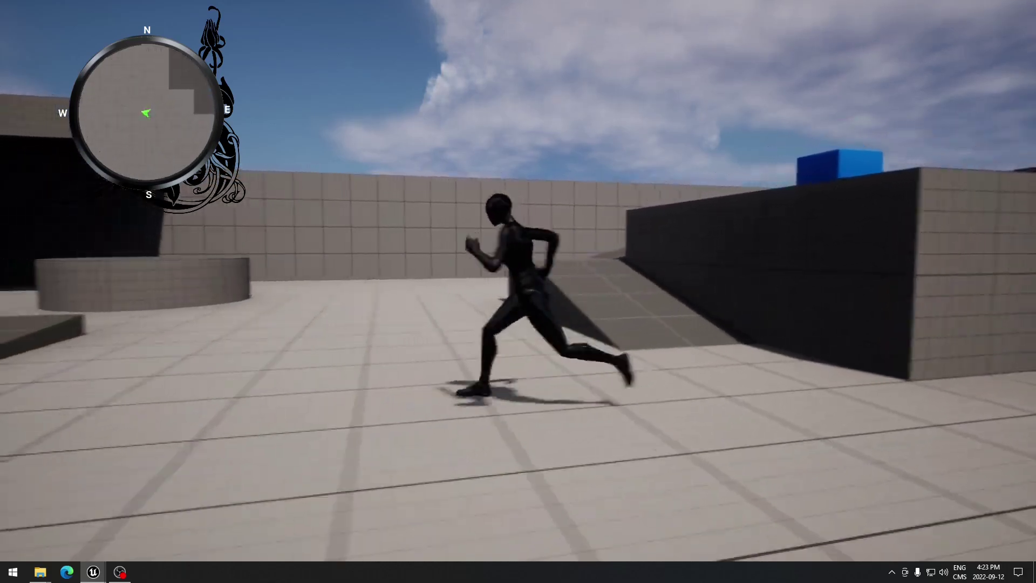
{"action": "key", "text": "w"}
{"action": "key", "text": "d"}
{"action": "key", "text": "s"}
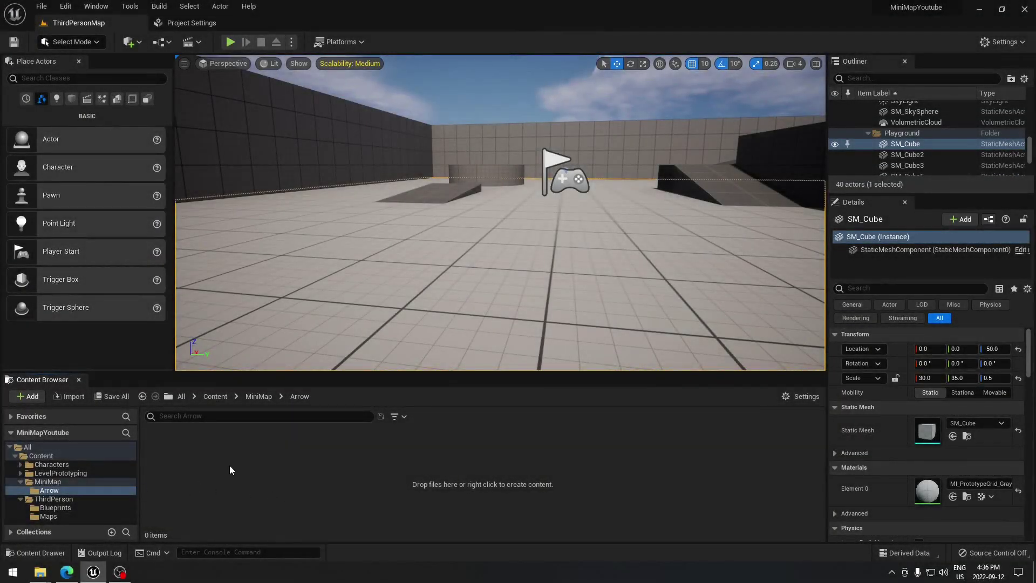
Import the Arrow image from the 1-Images folder into the MiniMap/Arrow content folder.
{"action": "left_click", "coordinate": [48, 491]}
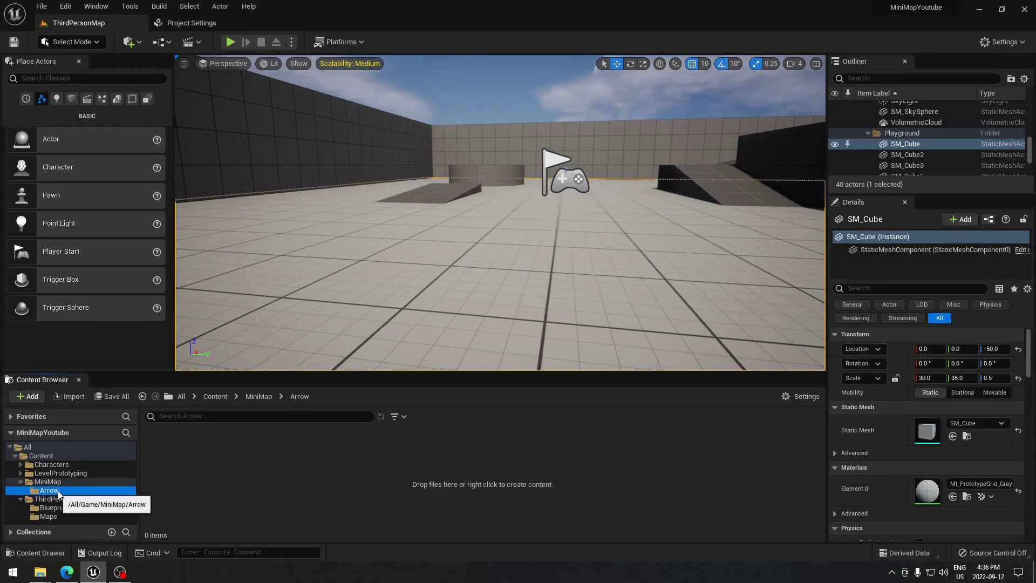
{"action": "left_click", "coordinate": [184, 479]}
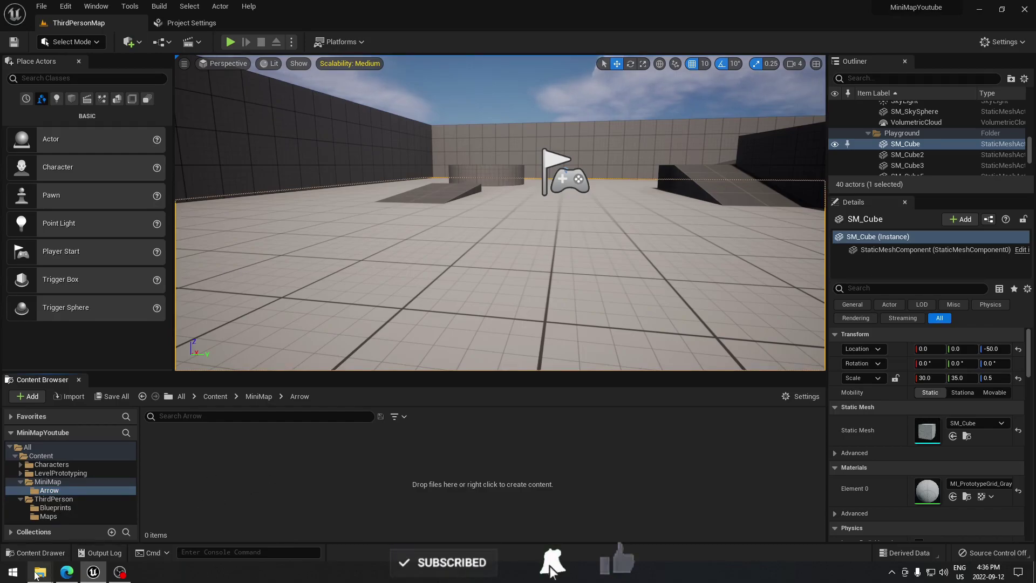
{"action": "mouse_move", "coordinate": [40, 577]}
{"action": "left_click", "coordinate": [52, 526]}
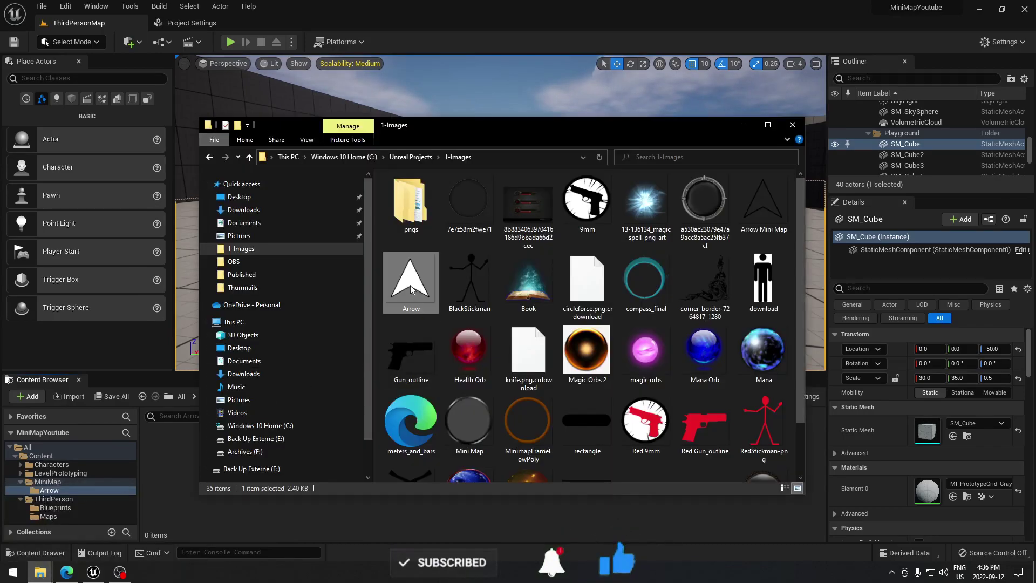
{"action": "left_click_drag", "start_coordinate": [410, 285], "coordinate": [177, 477]}
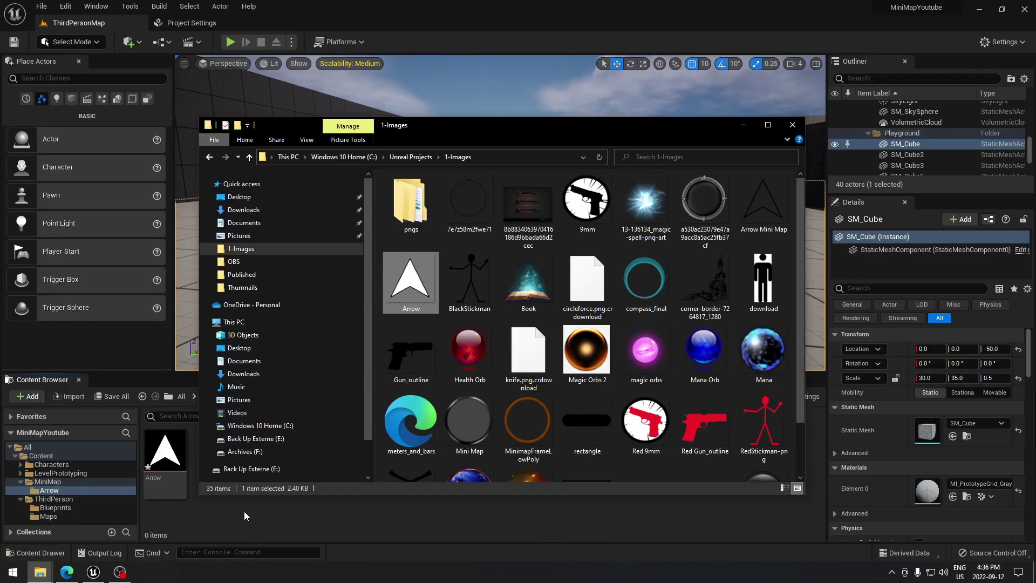
{"action": "left_click", "coordinate": [254, 512]}
Open the imported Arrow texture to inspect it, save it and close its editor.
{"action": "double_click", "coordinate": [165, 453]}
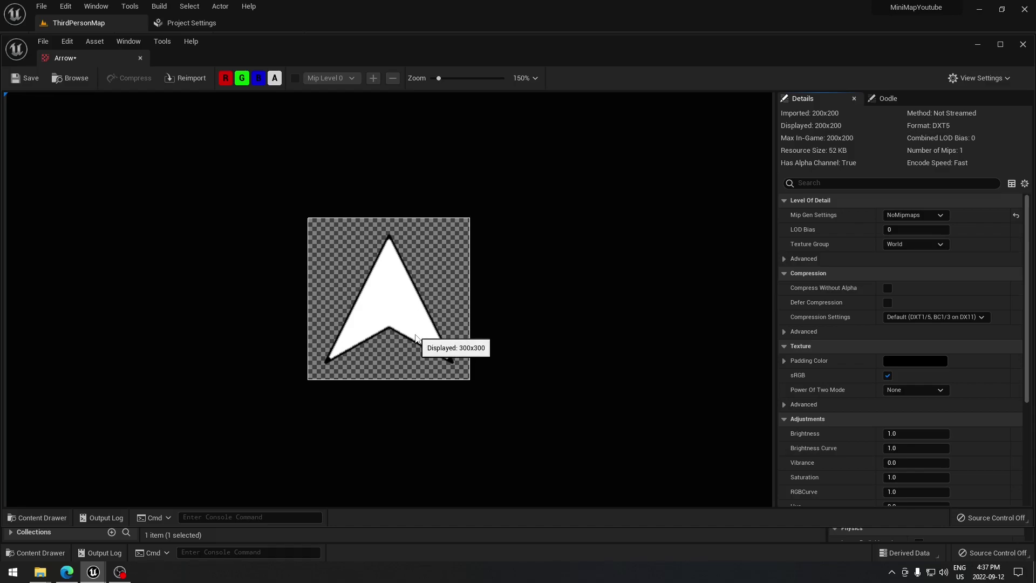
{"action": "key", "text": "ctrl+s"}
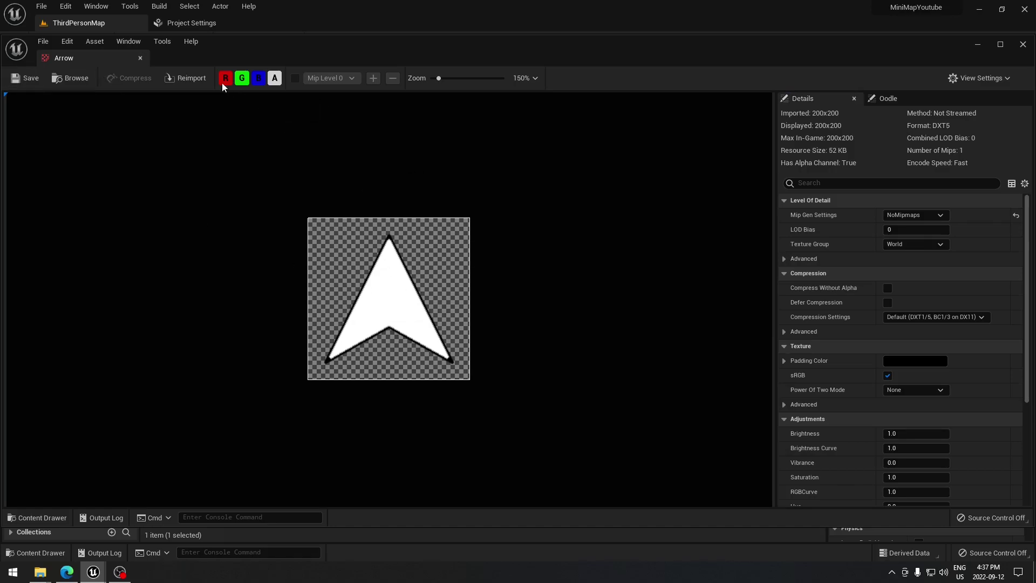
{"action": "left_click", "coordinate": [140, 57]}
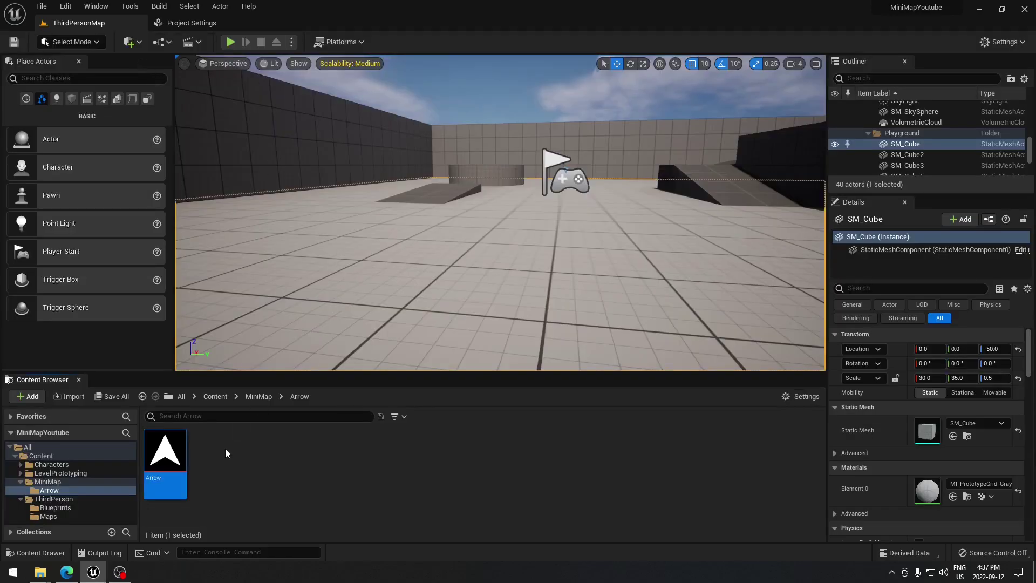
Switch to Edge, filter the arrow image search to Transparent and preview the Curved Arrow image's background.
{"action": "left_click", "coordinate": [63, 575]}
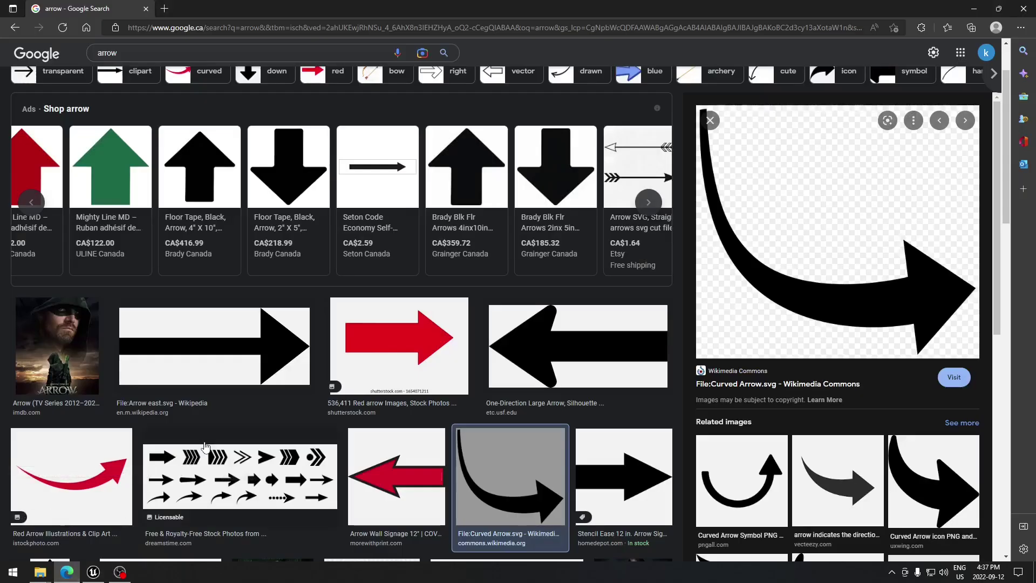
{"action": "scroll", "coordinate": [227, 356], "scroll_direction": "up", "scroll_amount": 2}
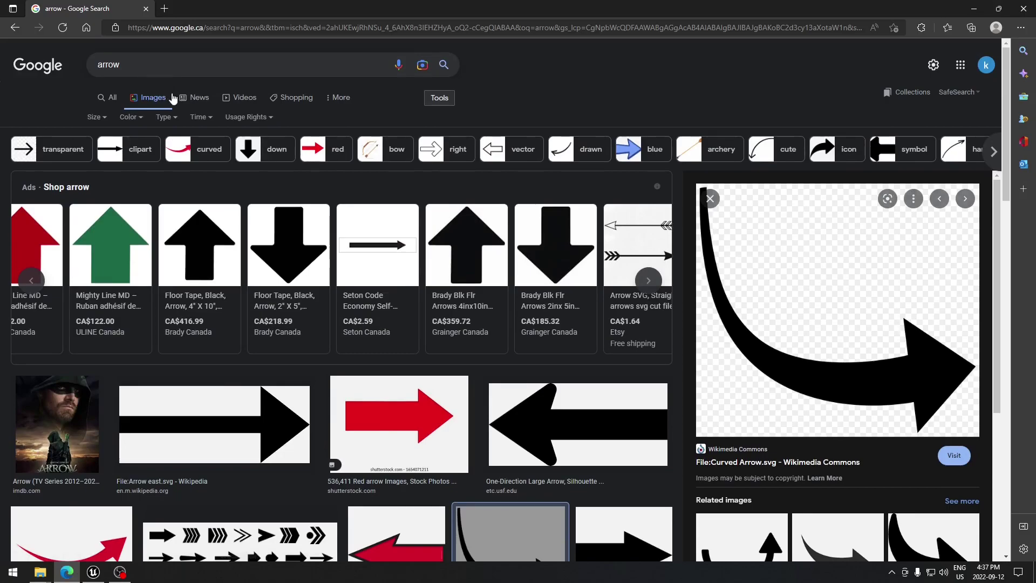
{"action": "left_click", "coordinate": [142, 121]}
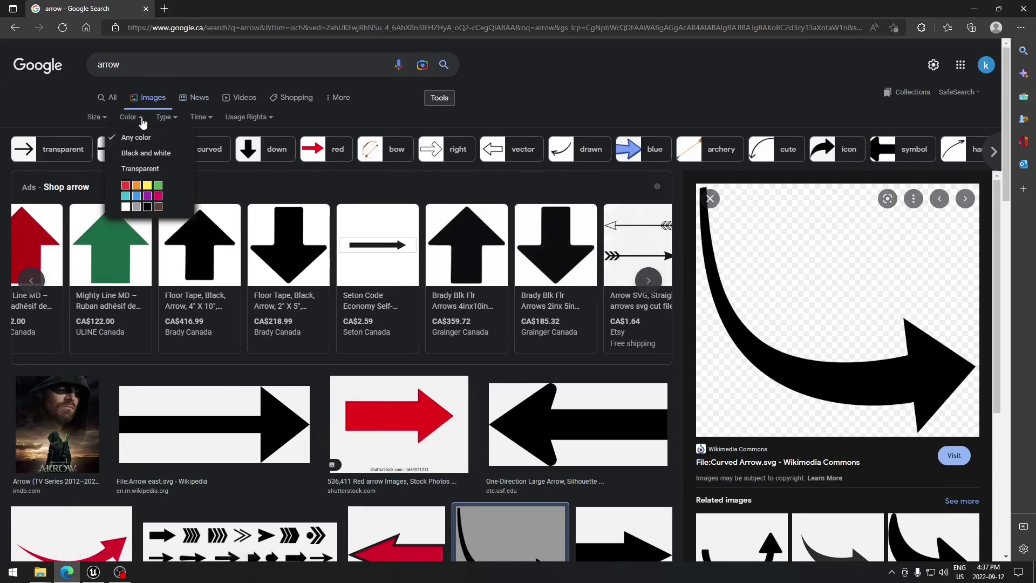
{"action": "left_click", "coordinate": [141, 169]}
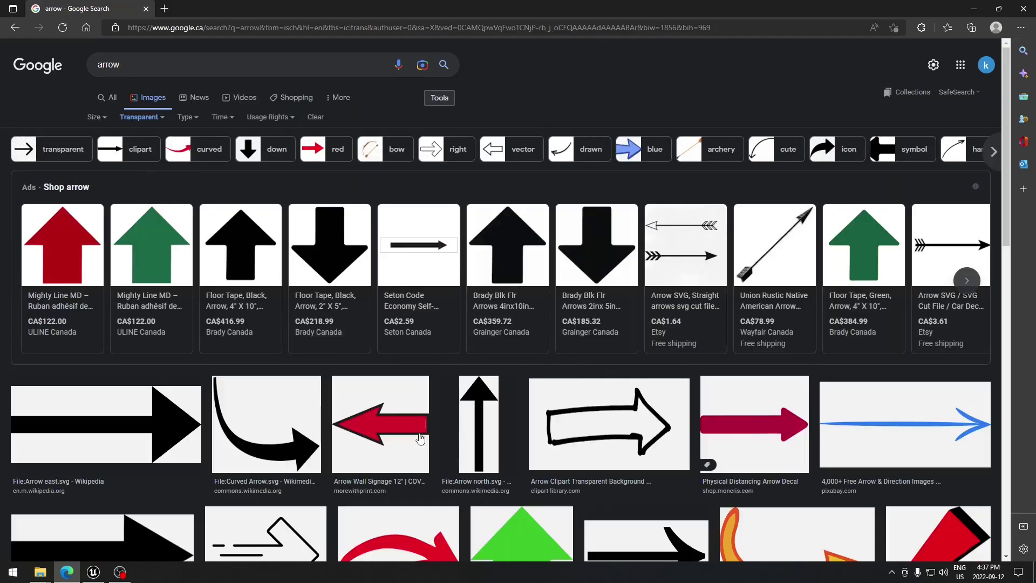
{"action": "left_click", "coordinate": [283, 444]}
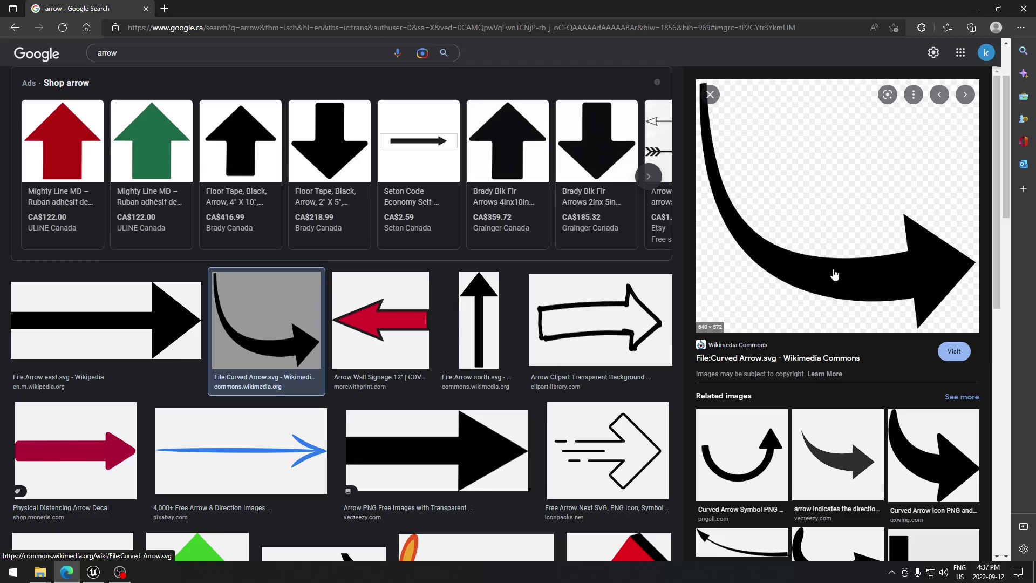
{"action": "left_click_drag", "start_coordinate": [833, 280], "coordinate": [796, 271]}
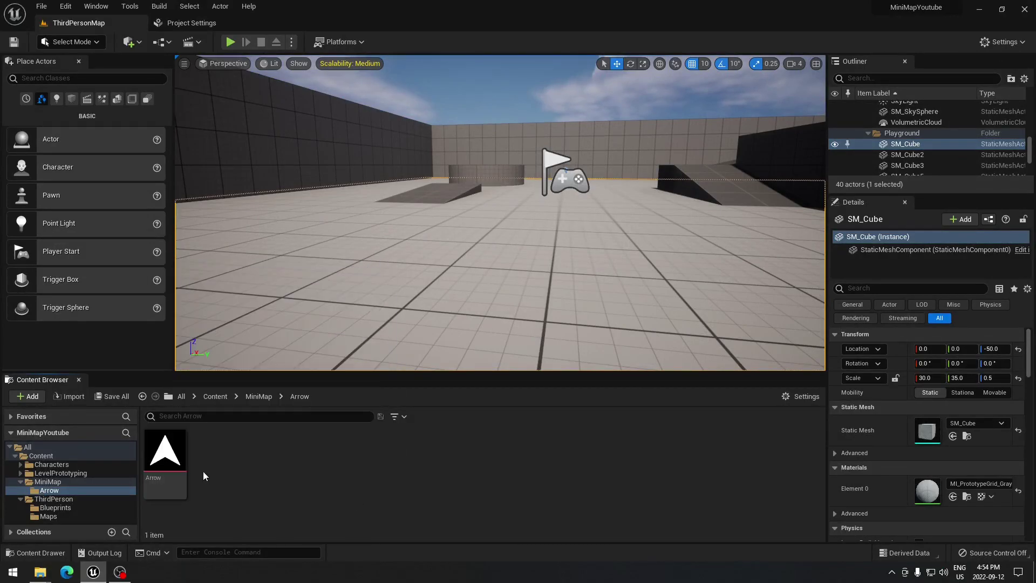
Create a material named Arrow_M in the MiniMap/Arrow folder.
{"action": "right_click", "coordinate": [227, 478]}
{"action": "left_click", "coordinate": [272, 235]}
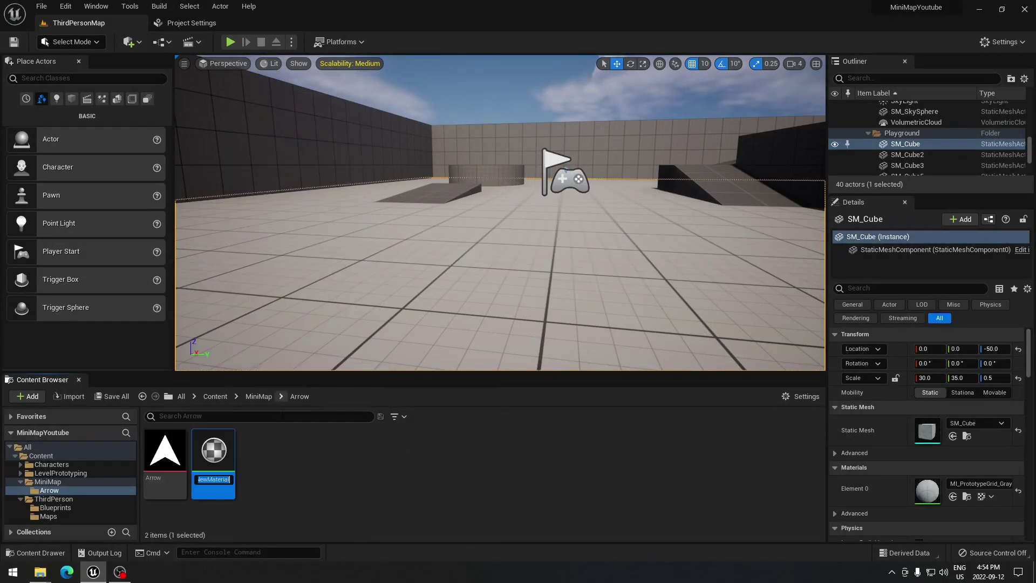
{"action": "type", "text": "Arrow"}
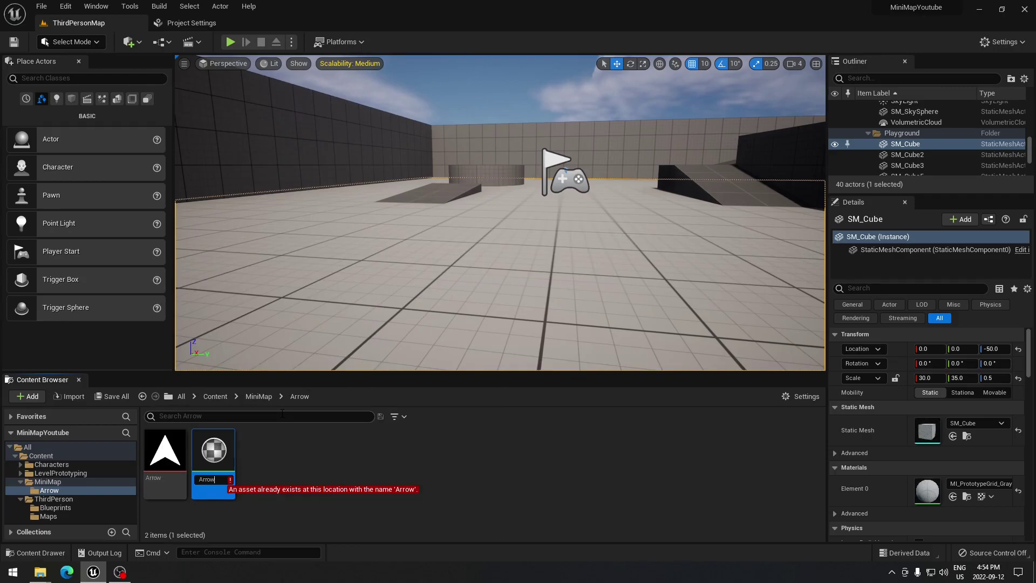
{"action": "type", "text": "_M"}
{"action": "key", "text": "Return"}
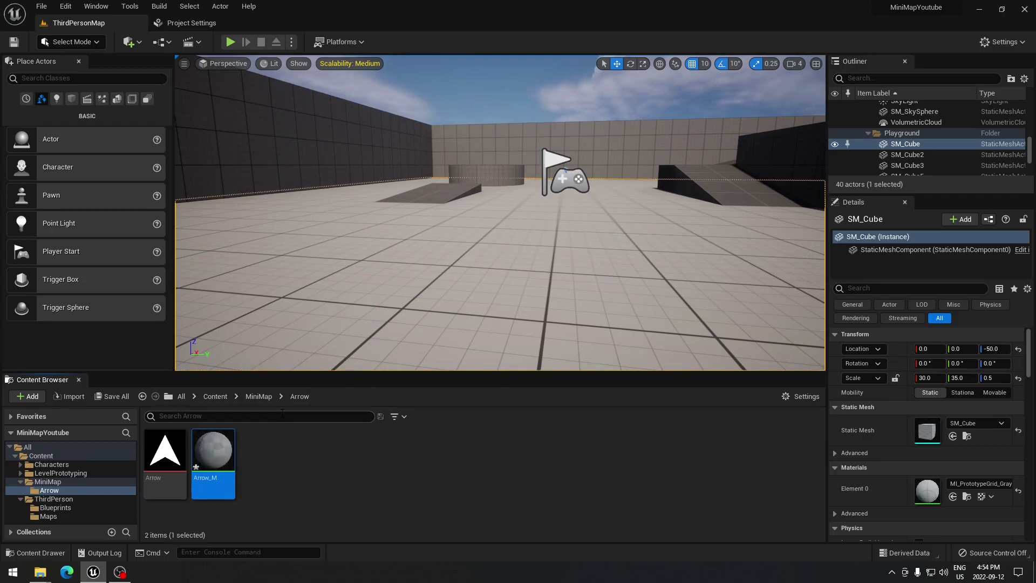
Set the Arrow_M material's blend mode to Masked and add the Arrow texture to its graph as a Texture Sample.
{"action": "double_click", "coordinate": [223, 449]}
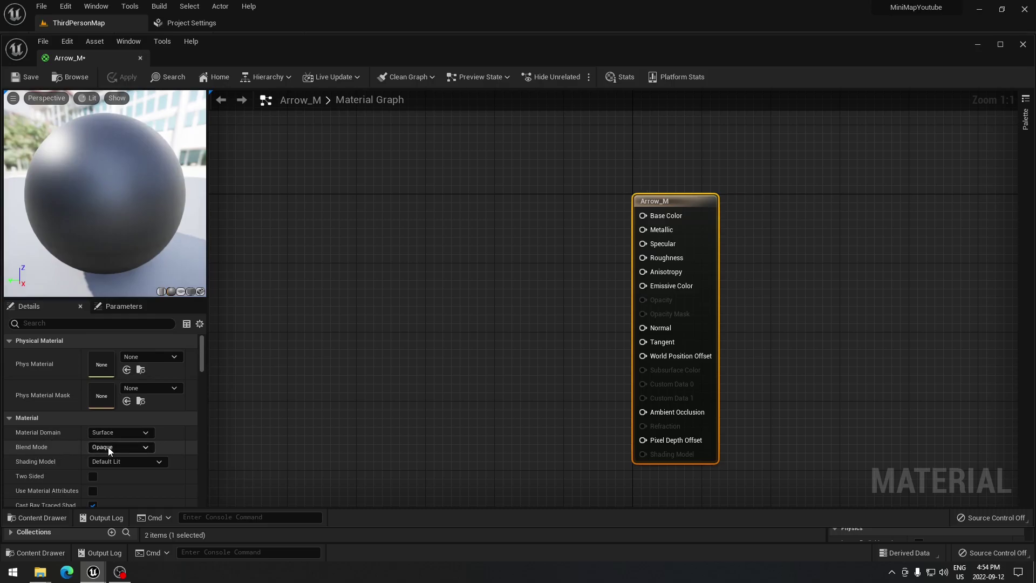
{"action": "left_click", "coordinate": [136, 448]}
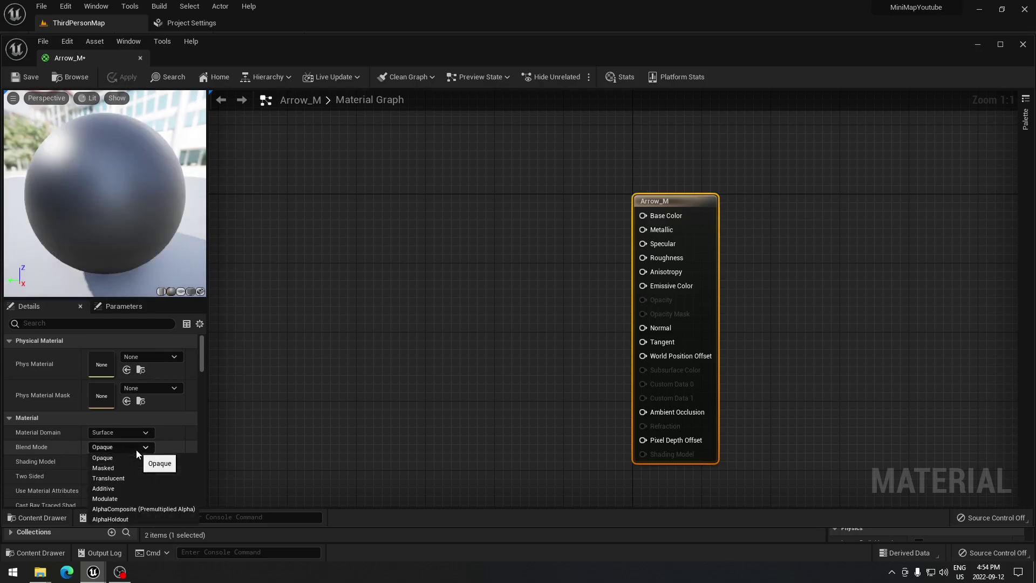
{"action": "left_click", "coordinate": [111, 466]}
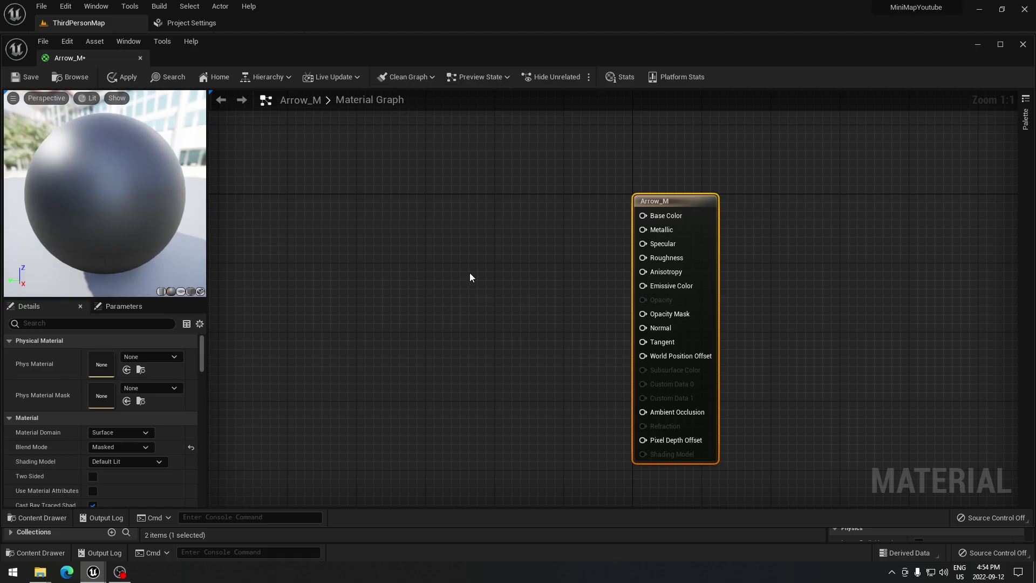
{"action": "left_click", "coordinate": [34, 521]}
{"action": "left_click_drag", "start_coordinate": [204, 413], "coordinate": [393, 199]}
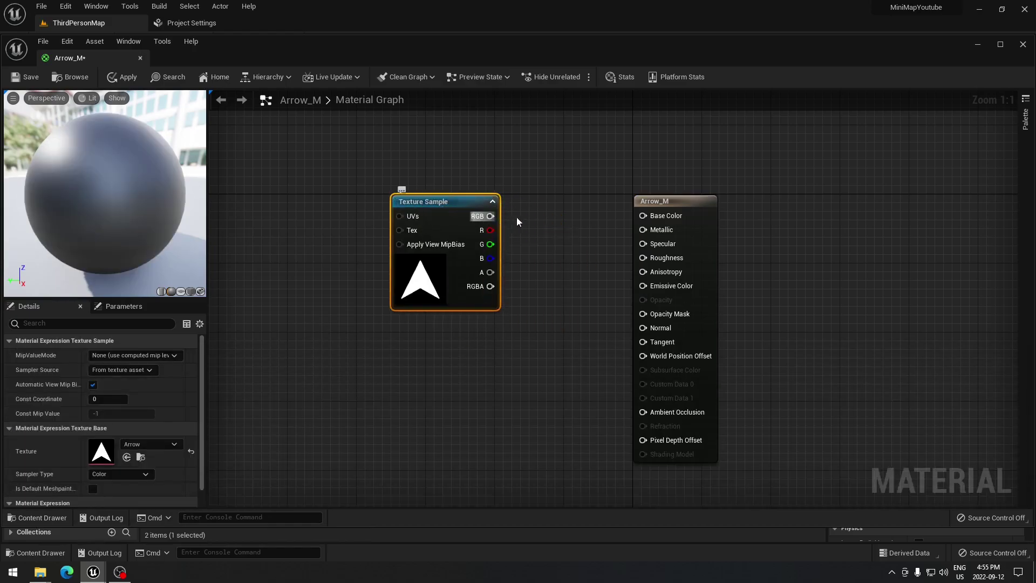
Feed the texture's RGB through a Multiply node into Base Color and connect its alpha to Opacity Mask.
{"action": "left_click_drag", "start_coordinate": [490, 216], "coordinate": [544, 222]}
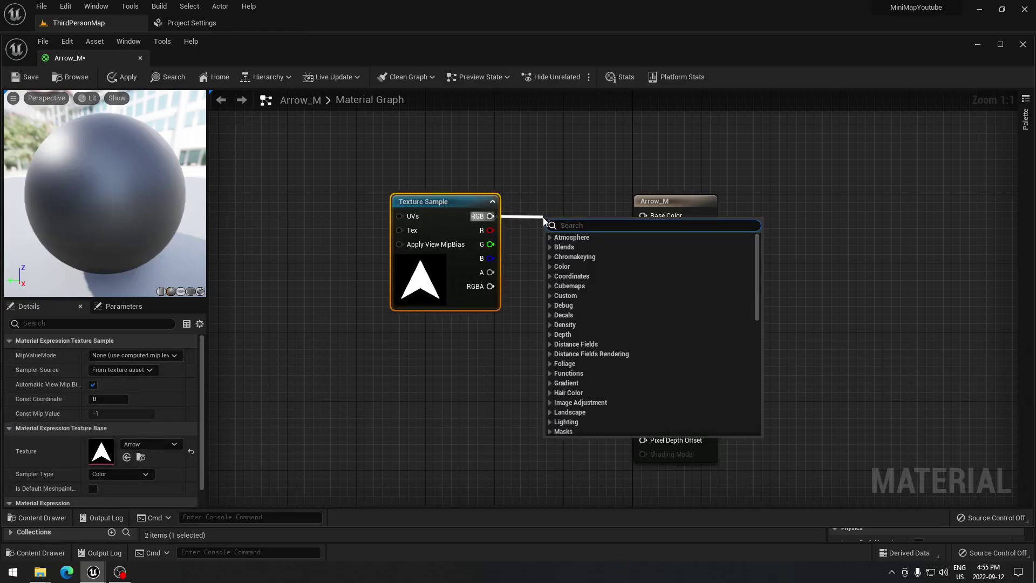
{"action": "type", "text": "Mu"}
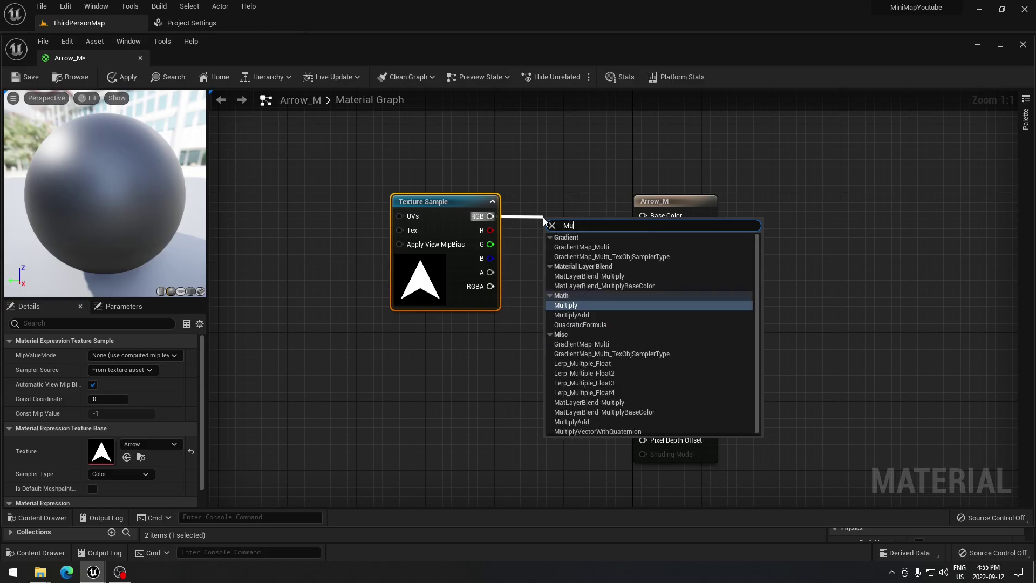
{"action": "left_click", "coordinate": [577, 305]}
{"action": "left_click_drag", "start_coordinate": [591, 216], "coordinate": [657, 217]}
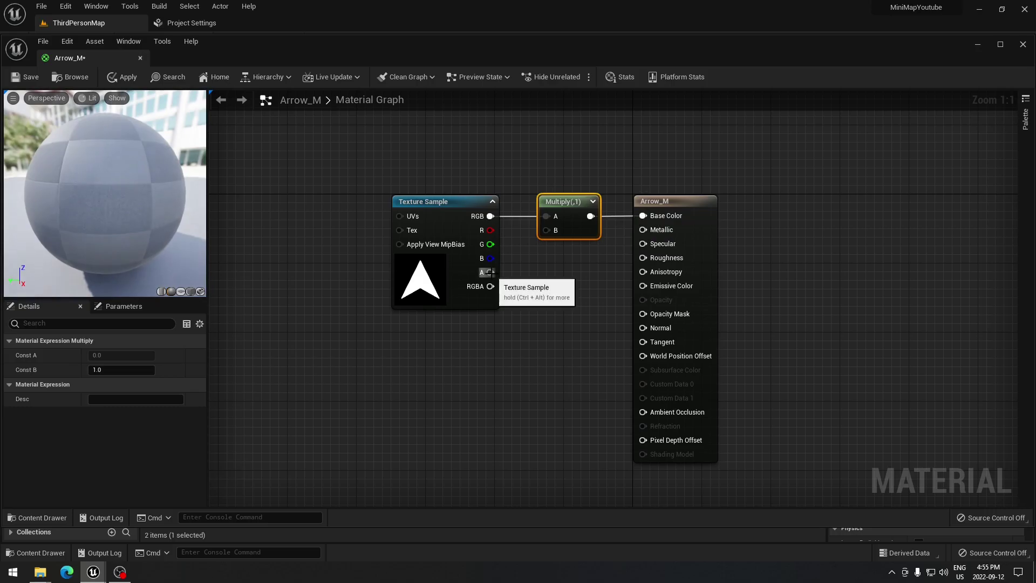
{"action": "left_click_drag", "start_coordinate": [487, 273], "coordinate": [653, 316]}
{"action": "right_click_drag", "start_coordinate": [613, 328], "coordinate": [628, 318]}
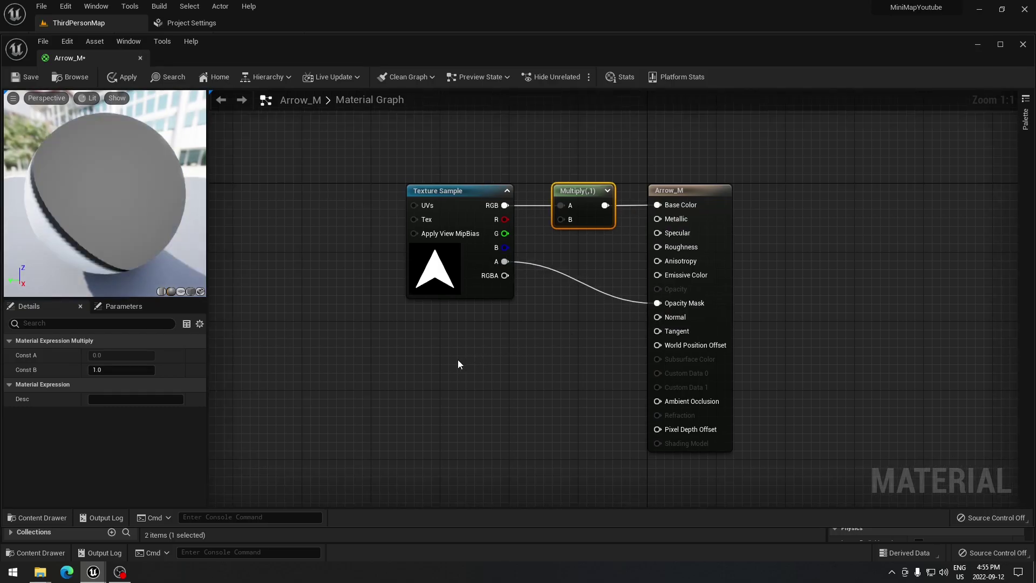
Add a Constant3Vector below the Texture Sample and set its colour to bright green, about R 0.135, G 1.0, B 0.049.
{"action": "left_click", "coordinate": [437, 365]}
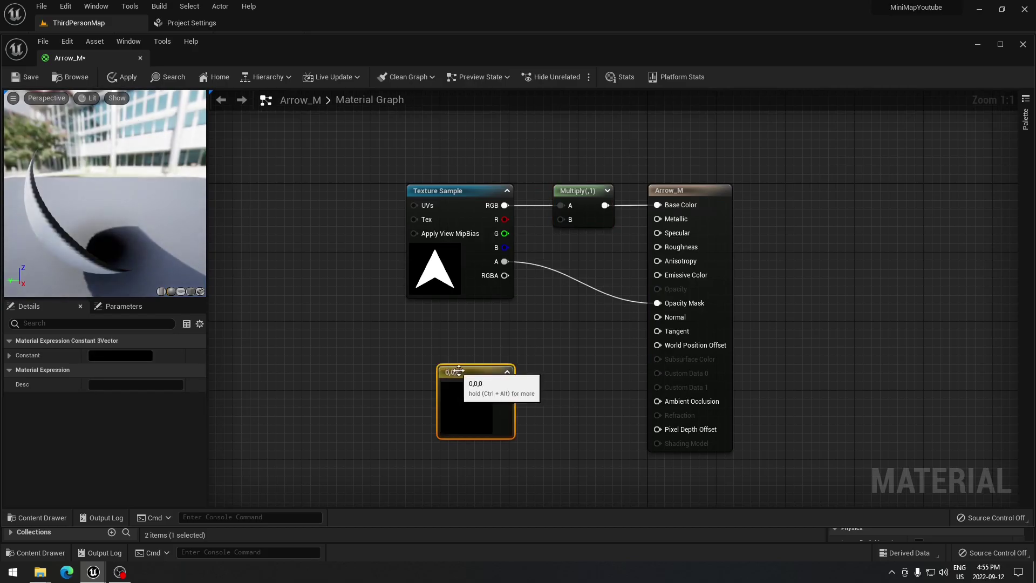
{"action": "left_click_drag", "start_coordinate": [467, 371], "coordinate": [436, 371]}
{"action": "double_click", "coordinate": [477, 389]}
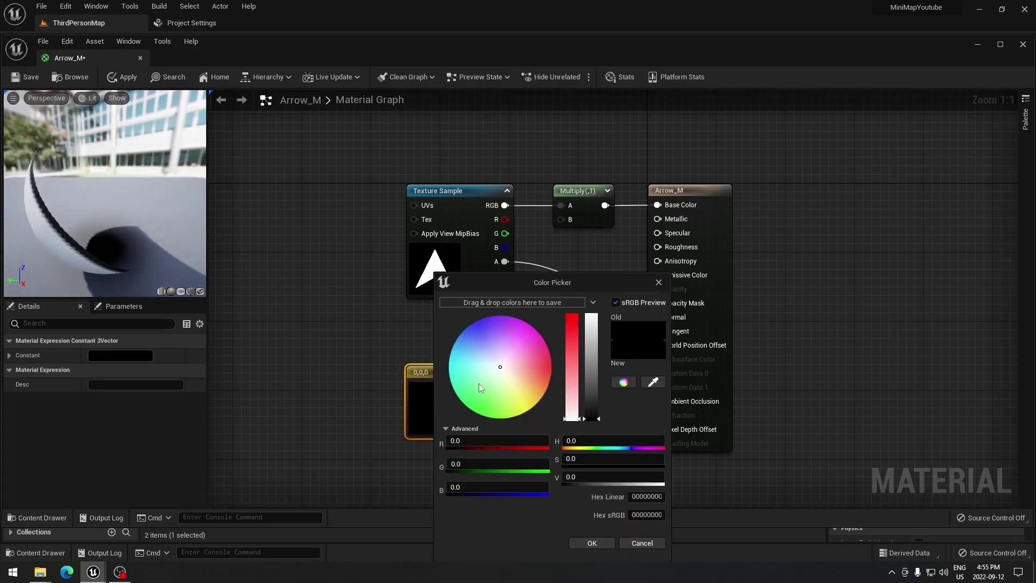
{"action": "left_click_drag", "start_coordinate": [501, 367], "coordinate": [480, 413]}
{"action": "left_click_drag", "start_coordinate": [580, 411], "coordinate": [592, 318]}
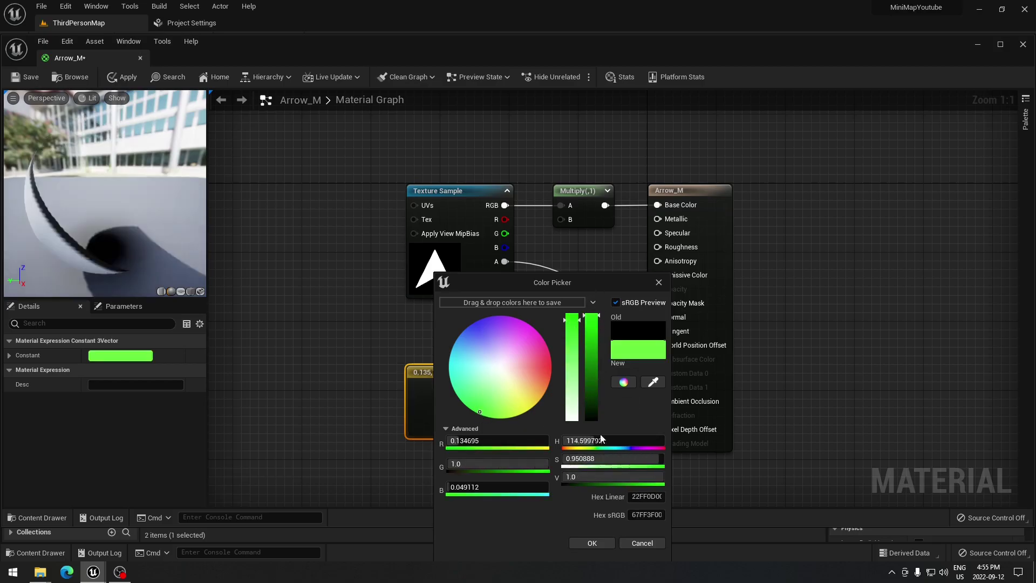
{"action": "left_click", "coordinate": [592, 543]}
Connect the green constant to the Multiply node's B input and convert it to a parameter named Arrow Color.
{"action": "left_click_drag", "start_coordinate": [473, 387], "coordinate": [566, 221]}
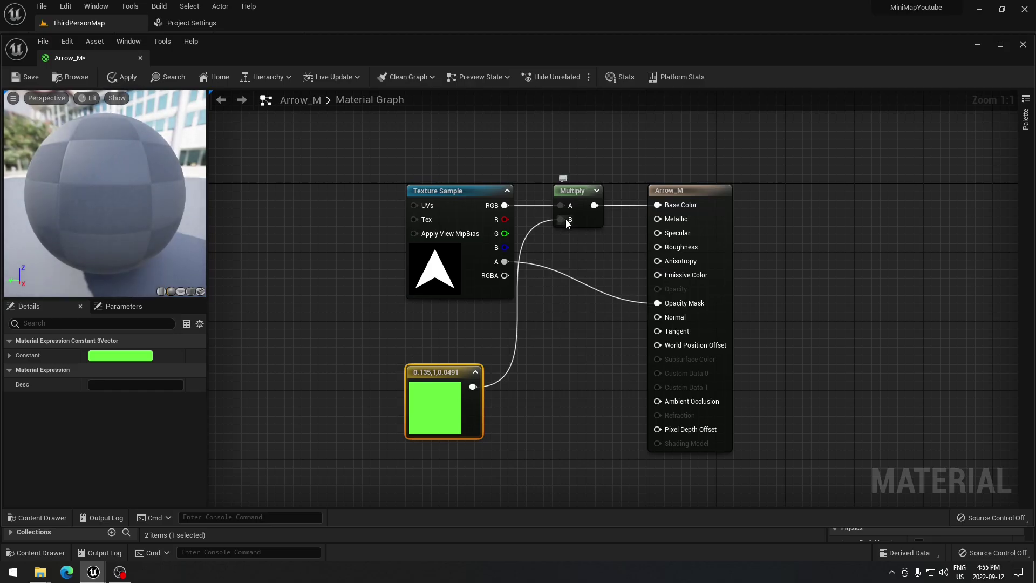
{"action": "right_click", "coordinate": [437, 380]}
{"action": "left_click", "coordinate": [470, 173]}
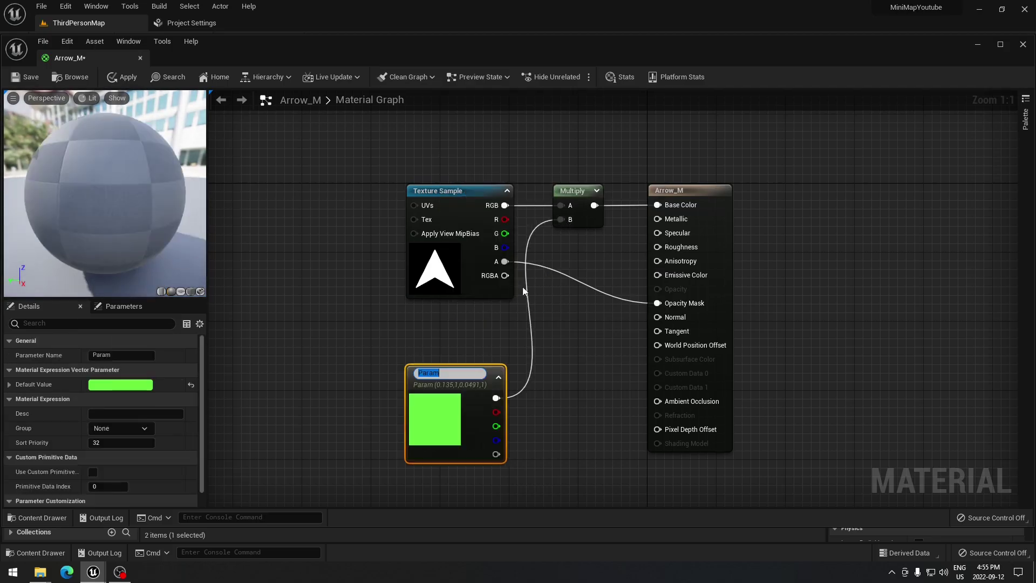
{"action": "type", "text": "Arrow Color"}
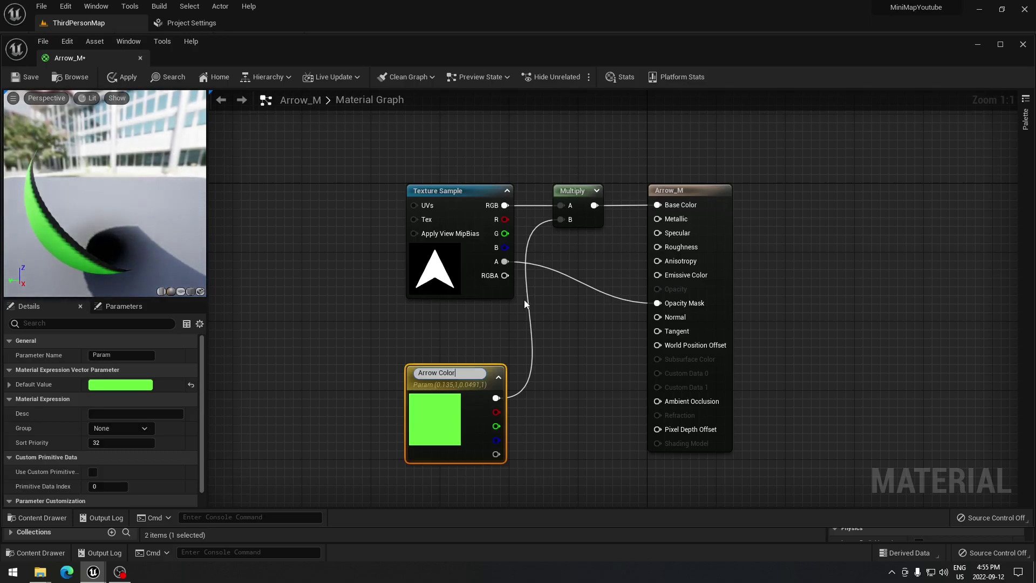
{"action": "key", "text": "Return"}
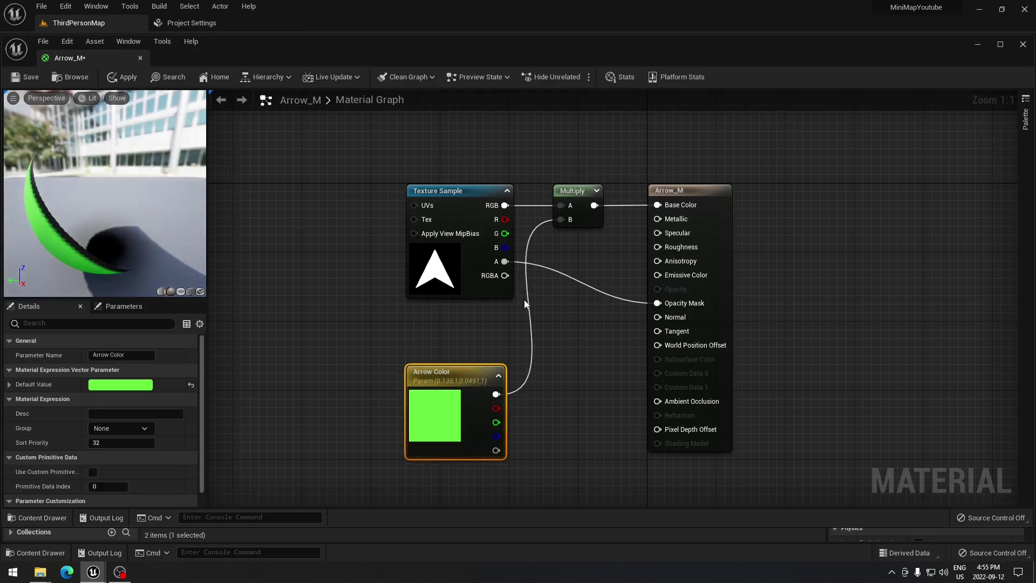
{"action": "left_click", "coordinate": [463, 322]}
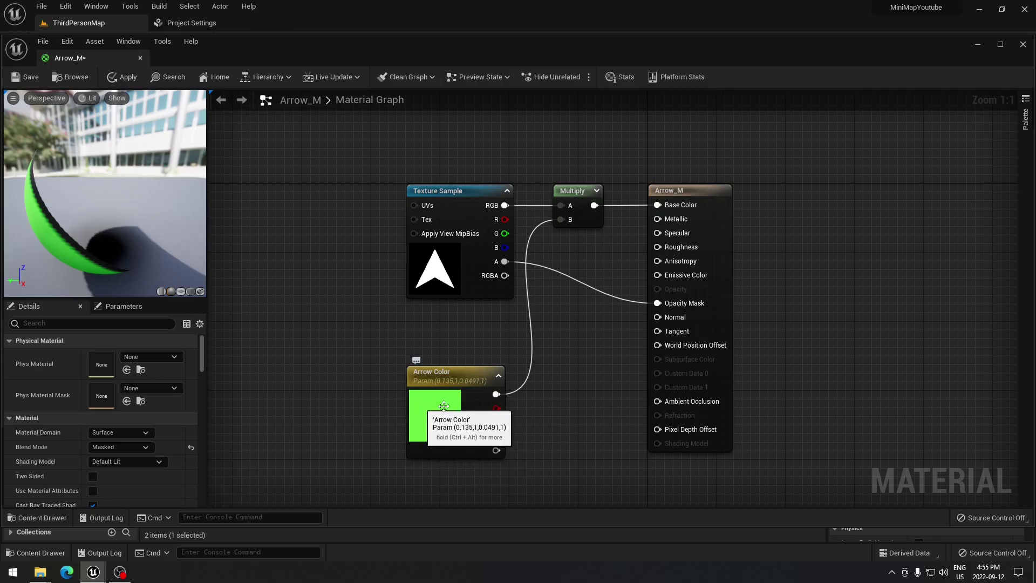
Preview the arrow material on a plane facing the camera, then save Arrow_M and close its editor.
{"action": "left_click_drag", "start_coordinate": [71, 244], "coordinate": [178, 239]}
{"action": "left_click", "coordinate": [180, 292]}
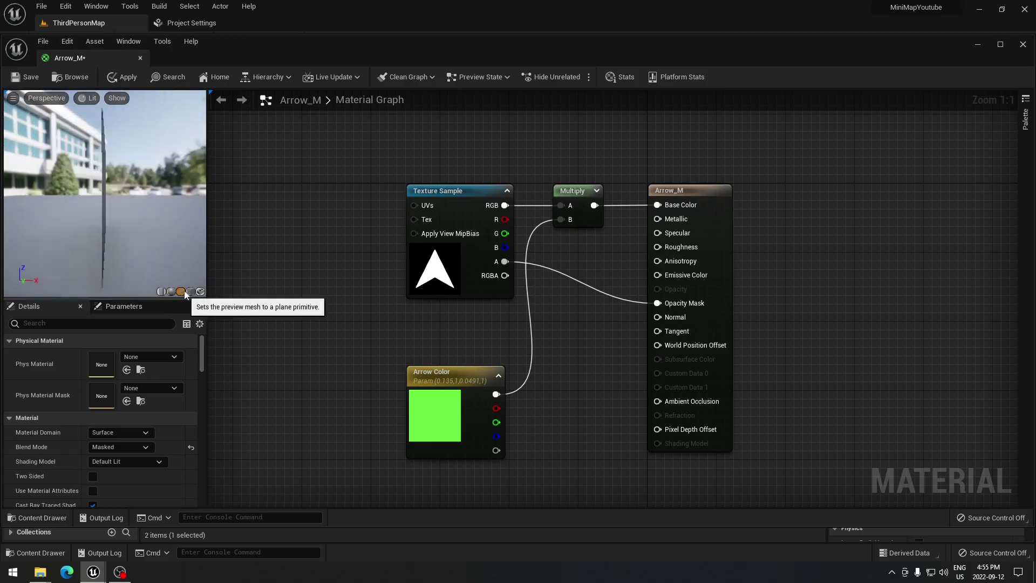
{"action": "left_click_drag", "start_coordinate": [156, 175], "coordinate": [47, 225]}
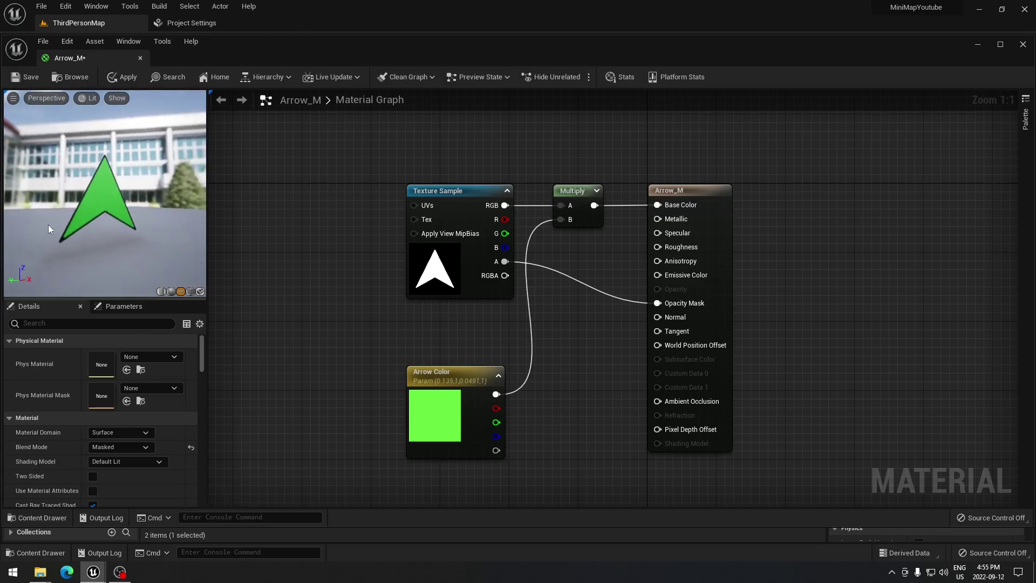
{"action": "left_click", "coordinate": [26, 78]}
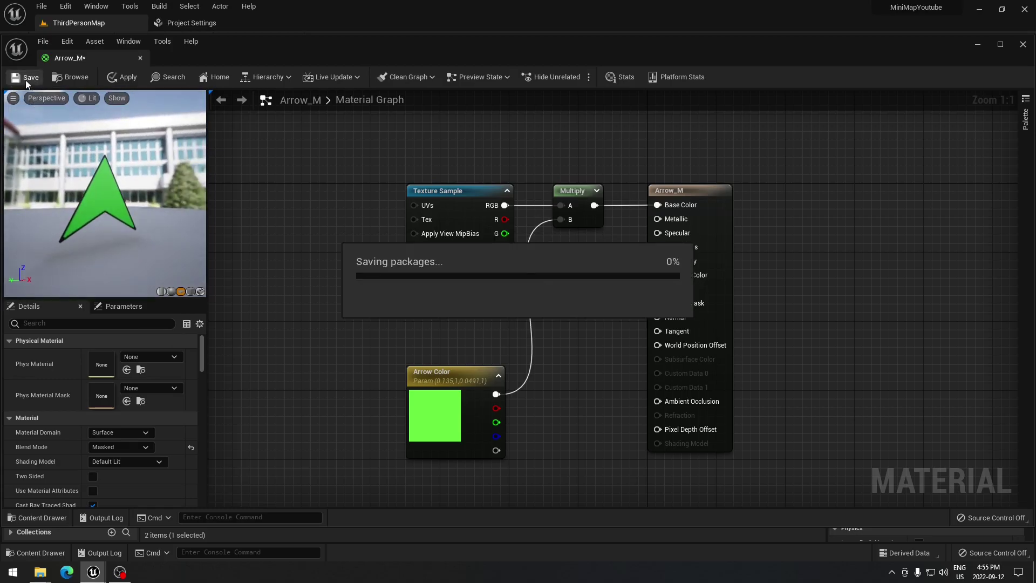
{"action": "left_click", "coordinate": [140, 58]}
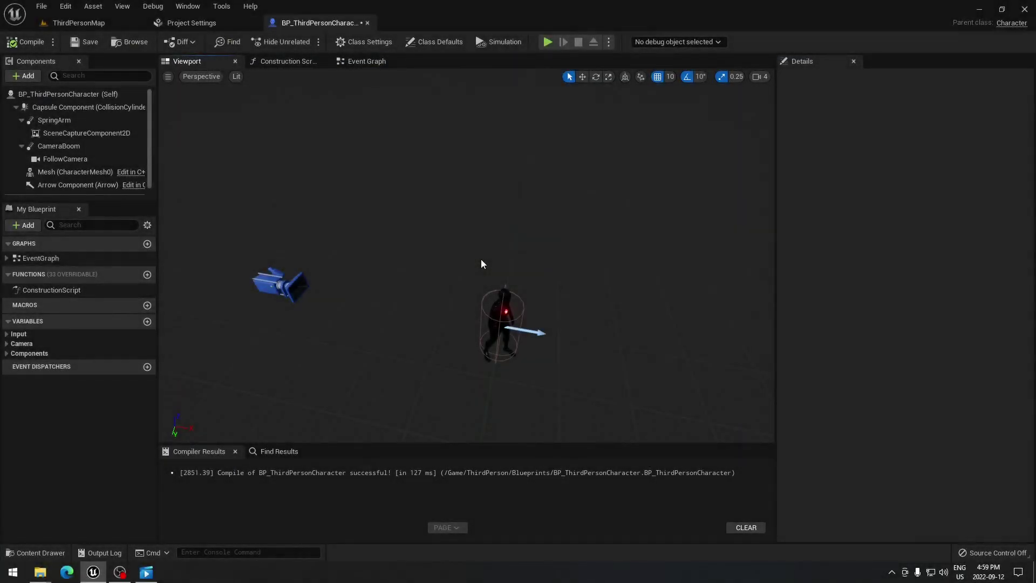
Add a Plane component under the capsule of BP_ThirdPersonCharacter, keeping the name Plane.
{"action": "left_click", "coordinate": [34, 77]}
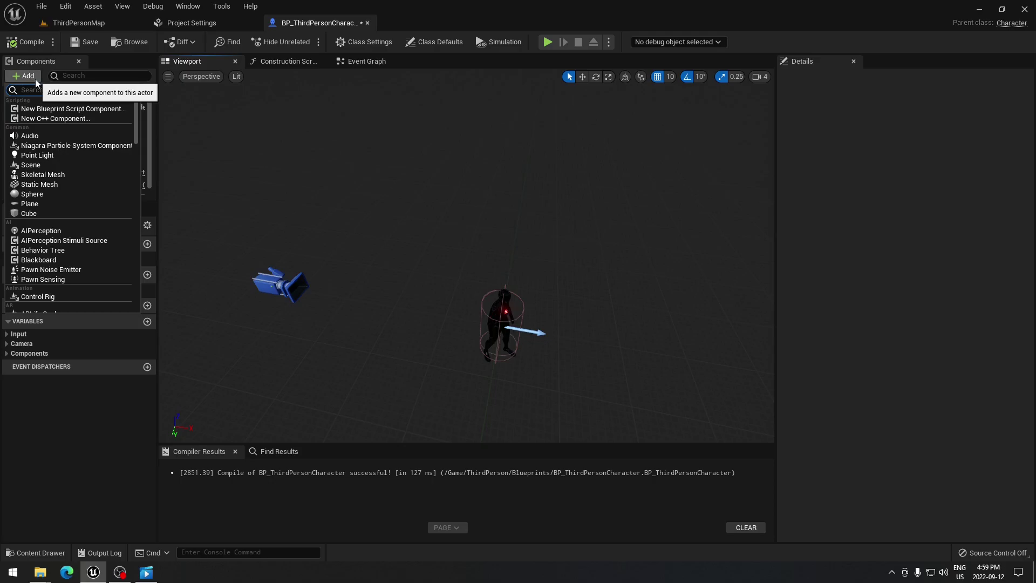
{"action": "type", "text": "plan"}
{"action": "left_click", "coordinate": [35, 109]}
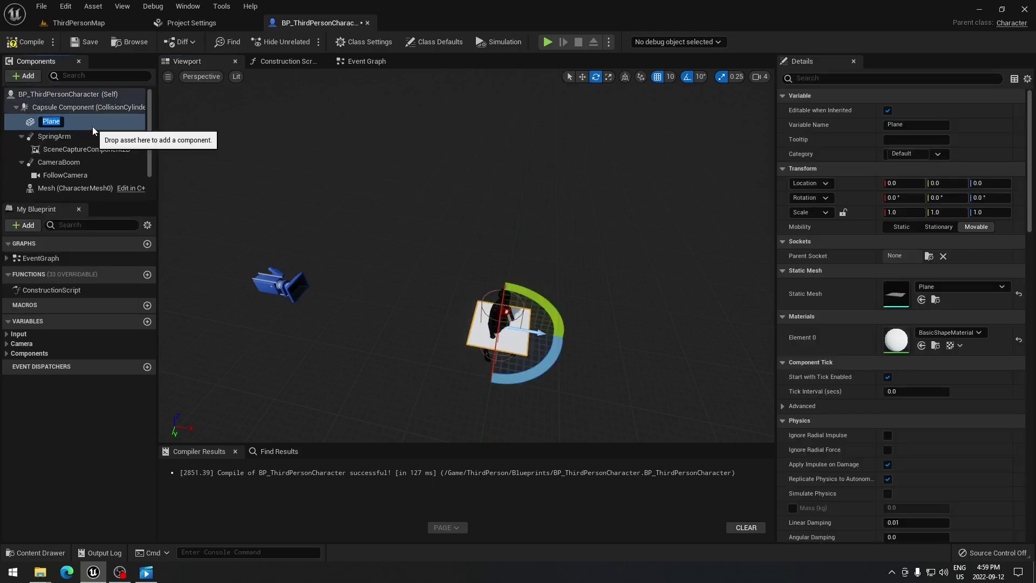
{"action": "key", "text": "Return"}
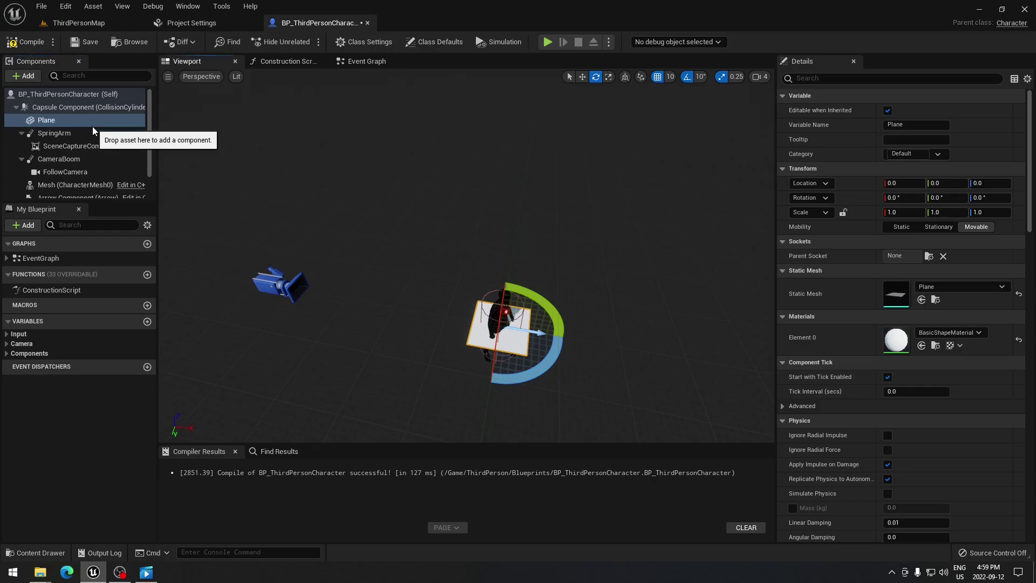
Raise the Plane component above the character's head to a Z location of 120.
{"action": "left_click", "coordinate": [46, 120]}
{"action": "right_click_drag", "start_coordinate": [564, 322], "coordinate": [585, 335]}
{"action": "key", "text": "space"}
{"action": "key", "text": "space"}
{"action": "left_click_drag", "start_coordinate": [501, 303], "coordinate": [512, 245]}
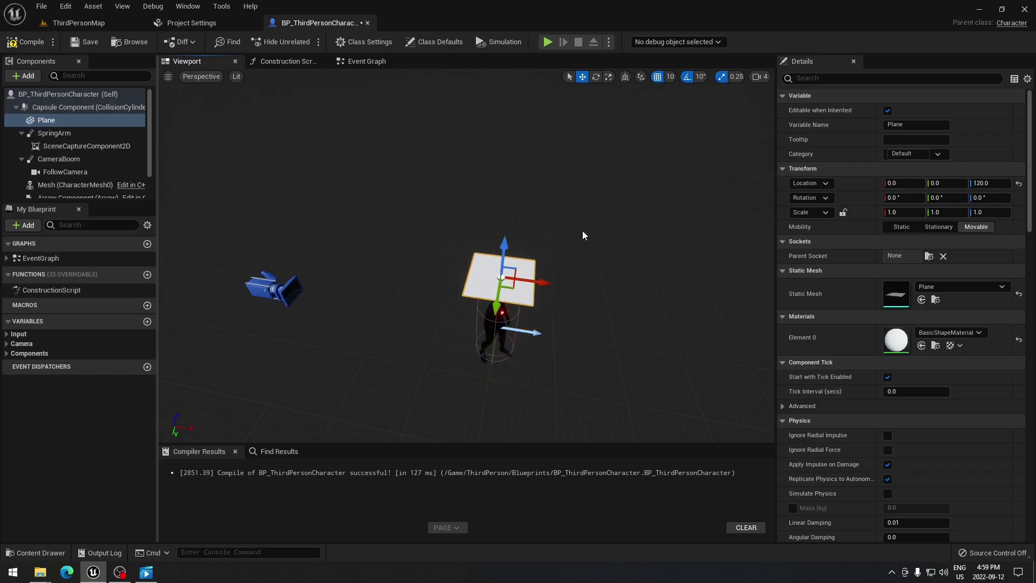
Assign the Arrow_M material to the Plane component's Element 0 slot.
{"action": "left_click", "coordinate": [54, 121]}
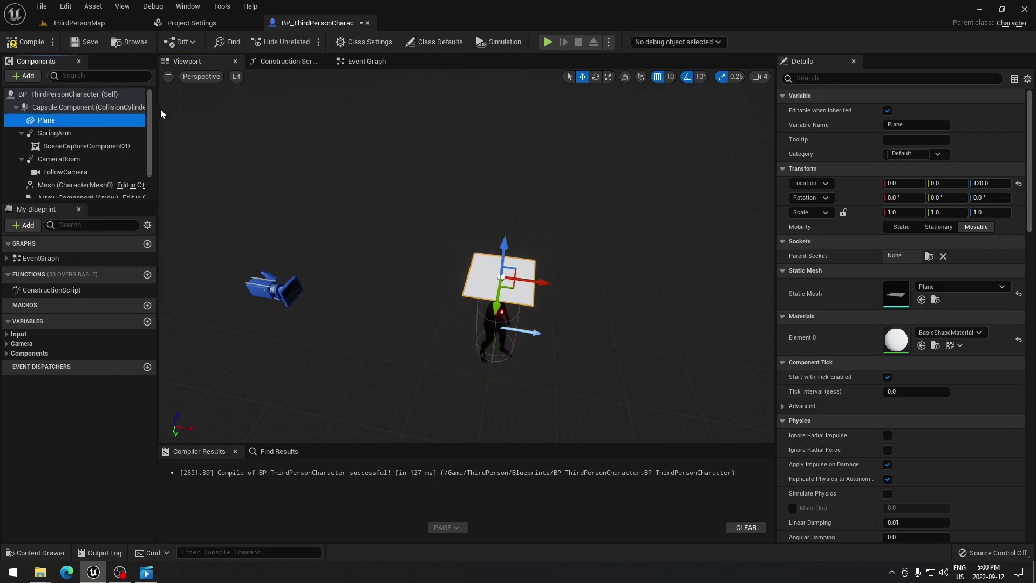
{"action": "left_click", "coordinate": [978, 333]}
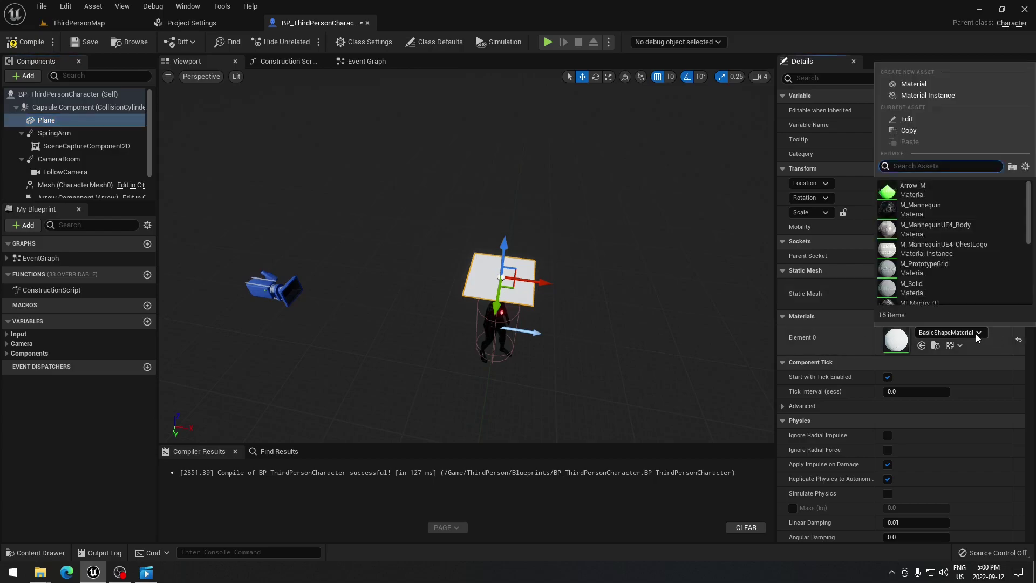
{"action": "left_click", "coordinate": [934, 189]}
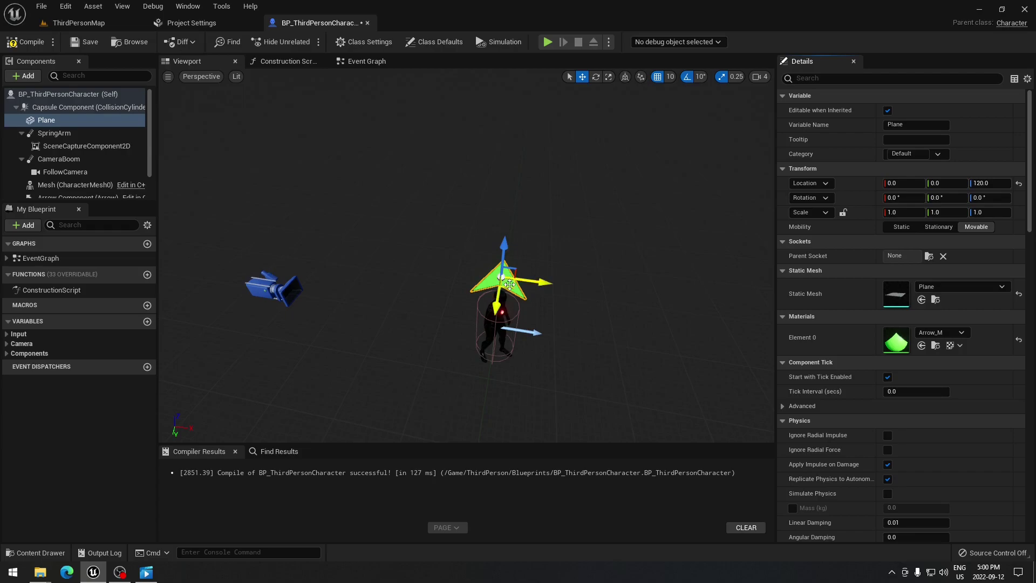
Rotate the Plane 90 degrees about Z so the arrow points along the character's forward direction, and compile the blueprint.
{"action": "key", "text": "e"}
{"action": "left_click_drag", "start_coordinate": [554, 303], "coordinate": [554, 303]}
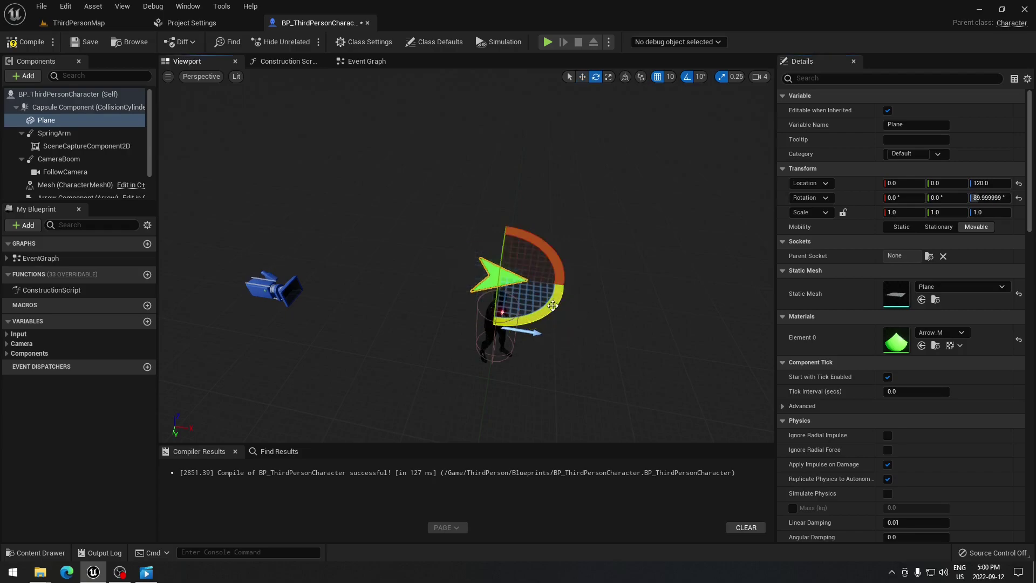
{"action": "left_click", "coordinate": [44, 43]}
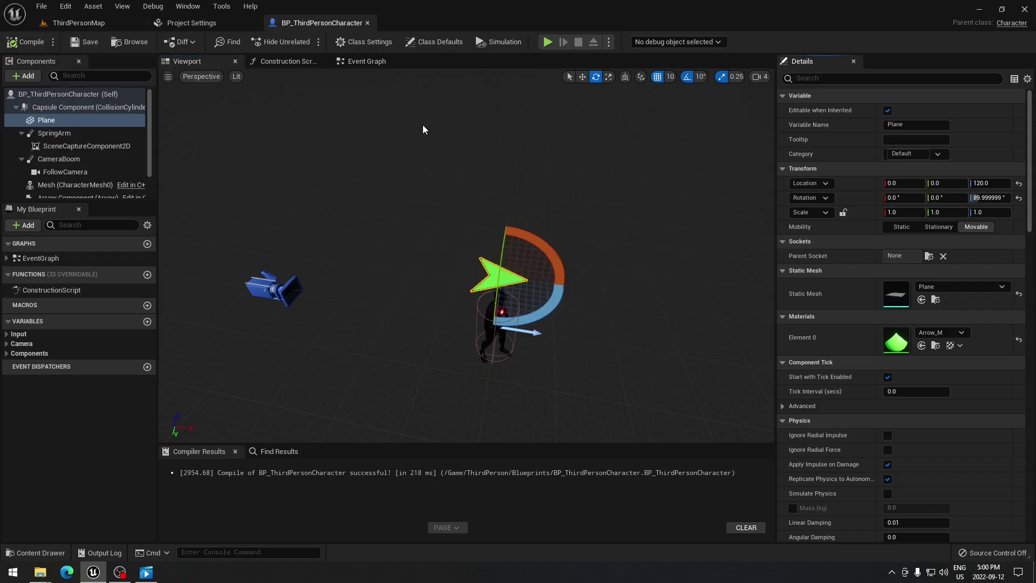
Play-test the level, running the character in several directions and orbiting the camera to check the arrow on the minimap and overhead.
{"action": "left_click", "coordinate": [547, 42]}
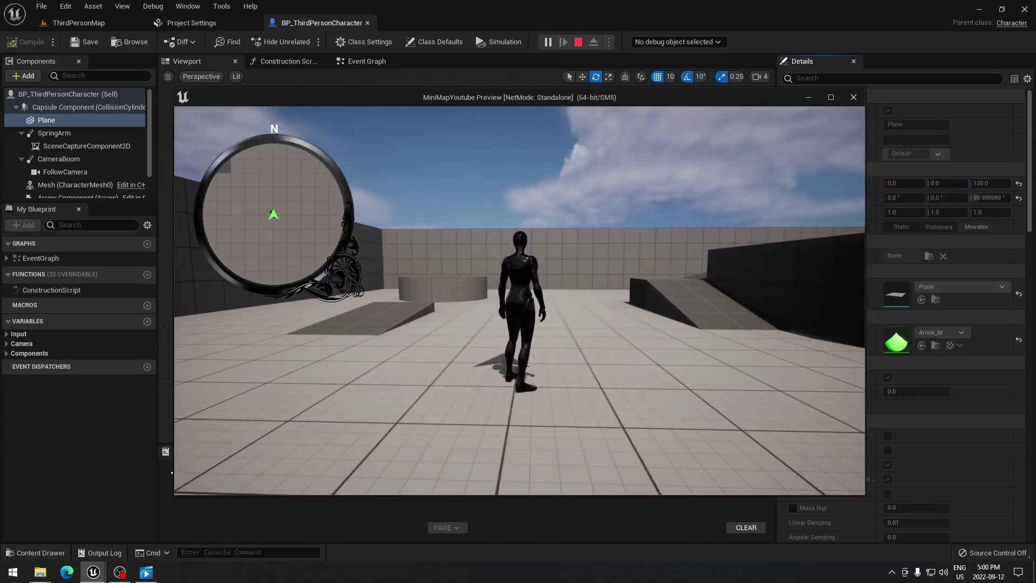
{"action": "key", "text": "d"}
{"action": "key", "text": "s"}
{"action": "key", "text": "a"}
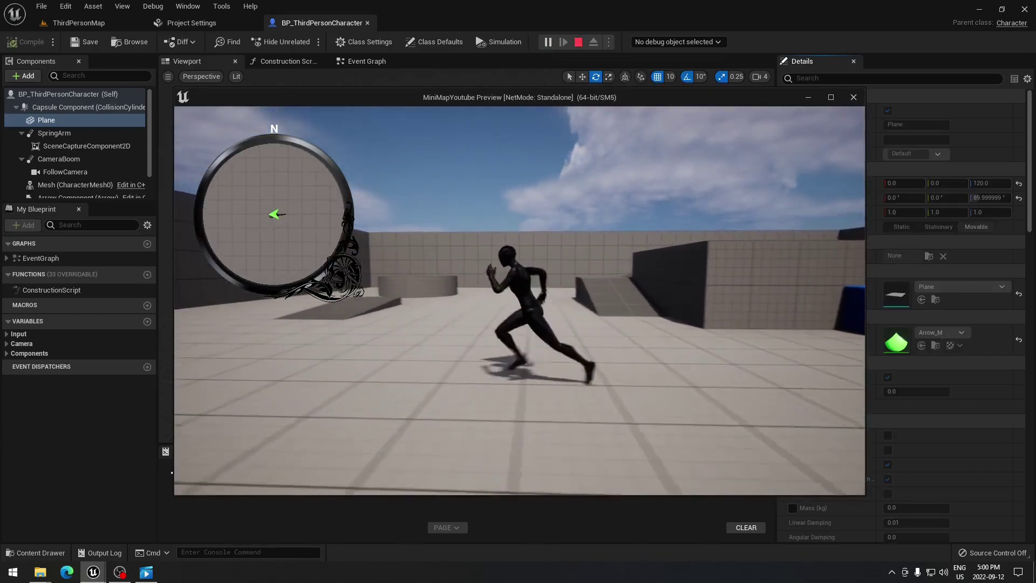
{"action": "key", "text": "w"}
{"action": "key", "text": "d"}
{"action": "key", "text": "s"}
{"action": "key", "text": "a"}
{"action": "key", "text": "w"}
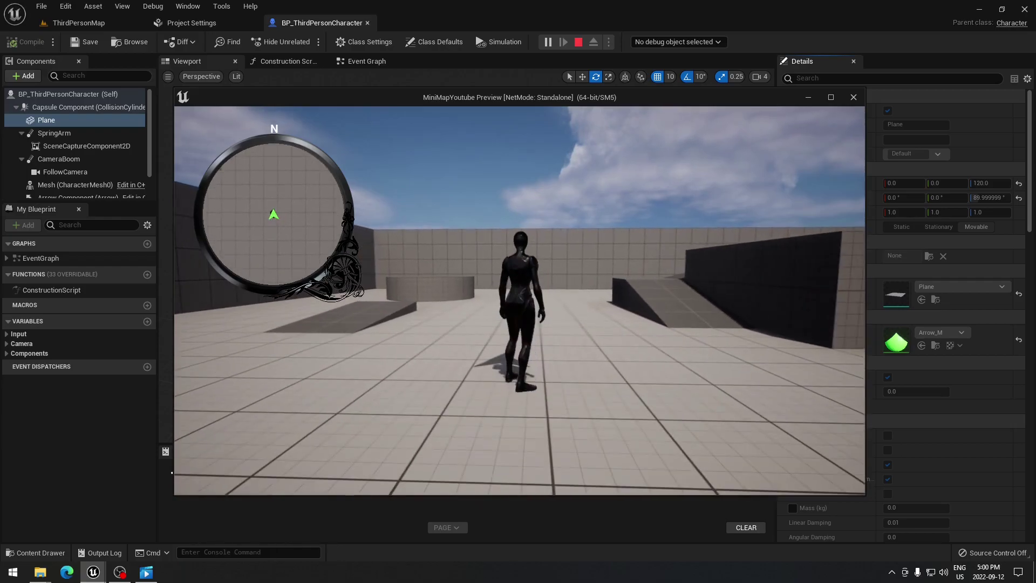
{"action": "key", "text": "Escape"}
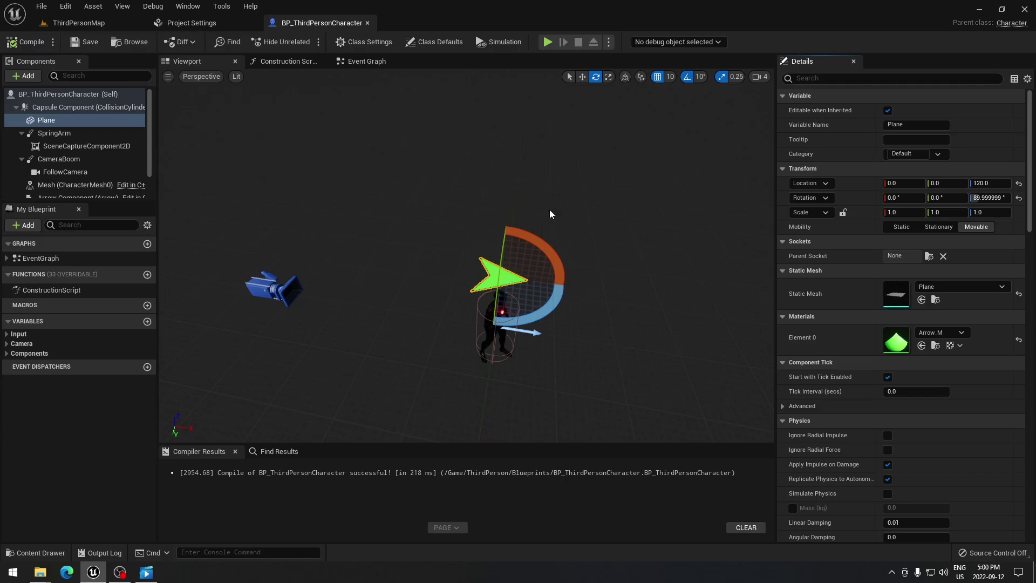
{"action": "left_click", "coordinate": [548, 42]}
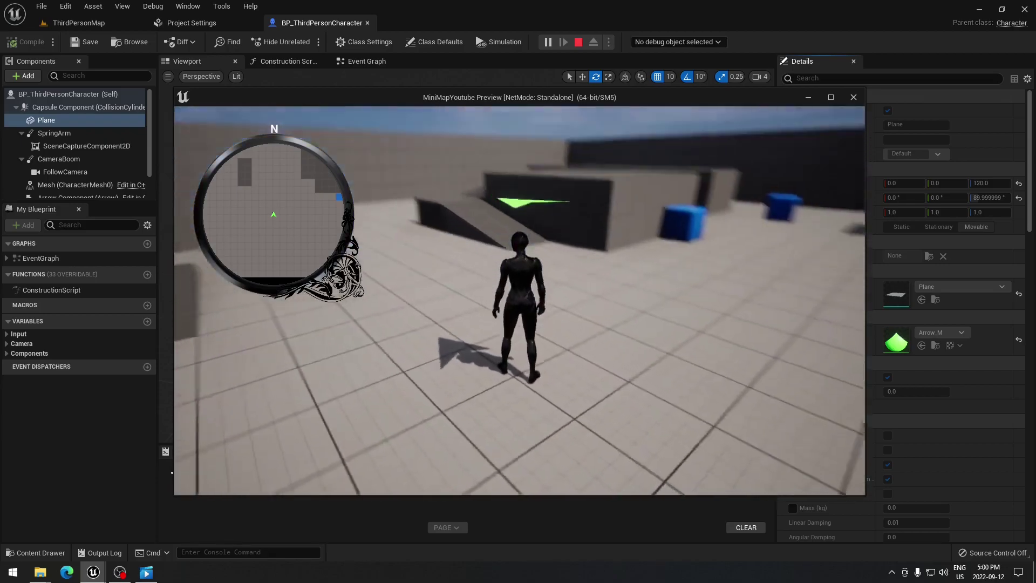
{"action": "key", "text": "Escape"}
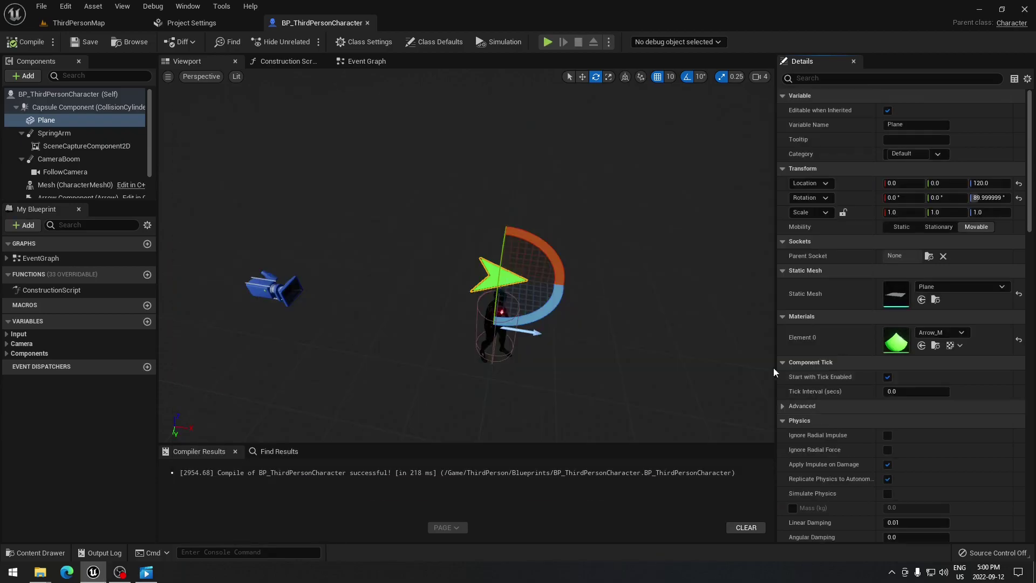
Filter the Plane's properties by "ren" and enable Owner No See in its rendering settings.
{"action": "left_click", "coordinate": [60, 123]}
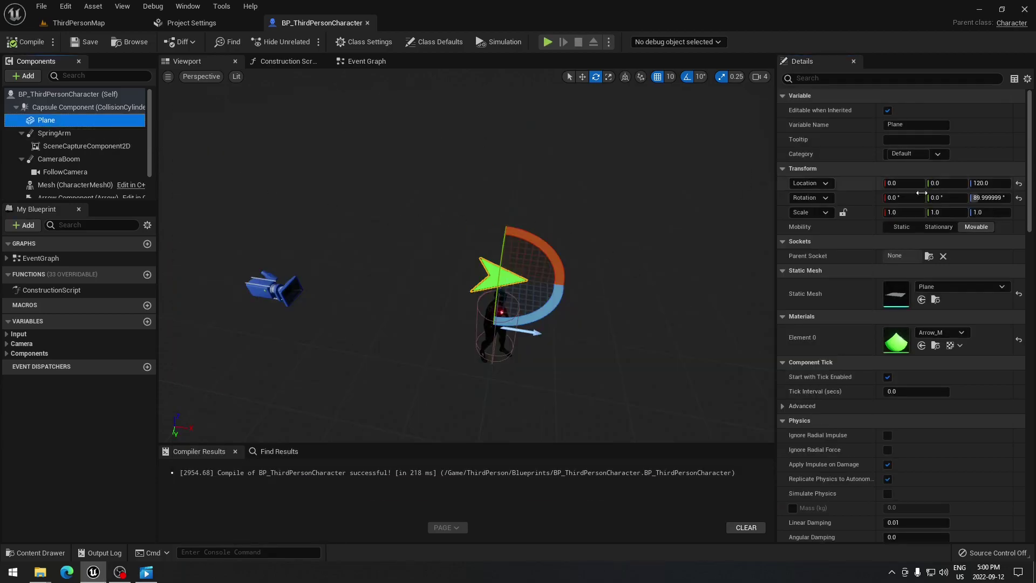
{"action": "left_click", "coordinate": [844, 78]}
{"action": "type", "text": "r"}
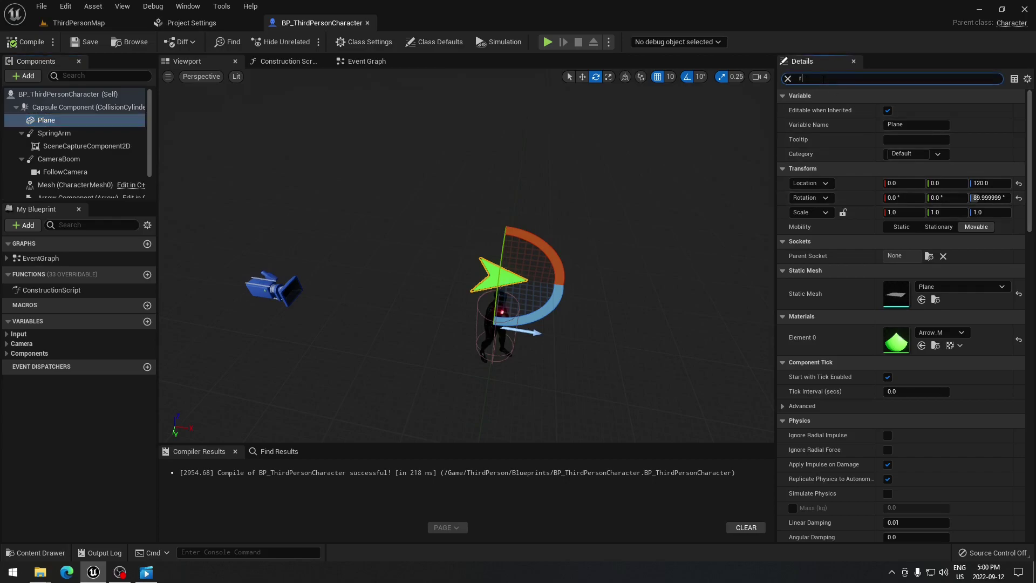
{"action": "type", "text": "en"}
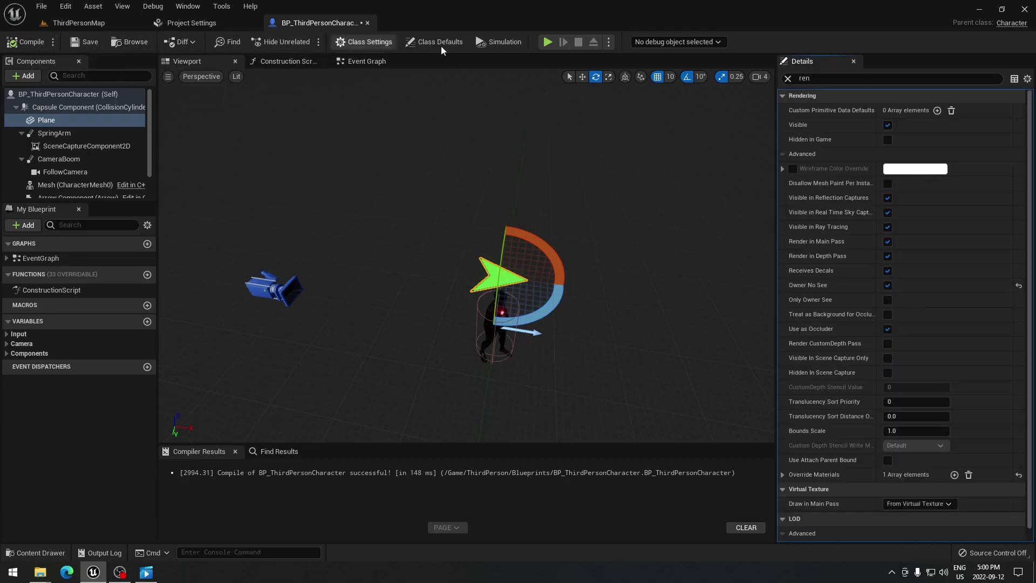
Play-test the level again, moving the character and zooming the minimap in and out to check the arrow's visibility.
{"action": "left_click", "coordinate": [548, 41]}
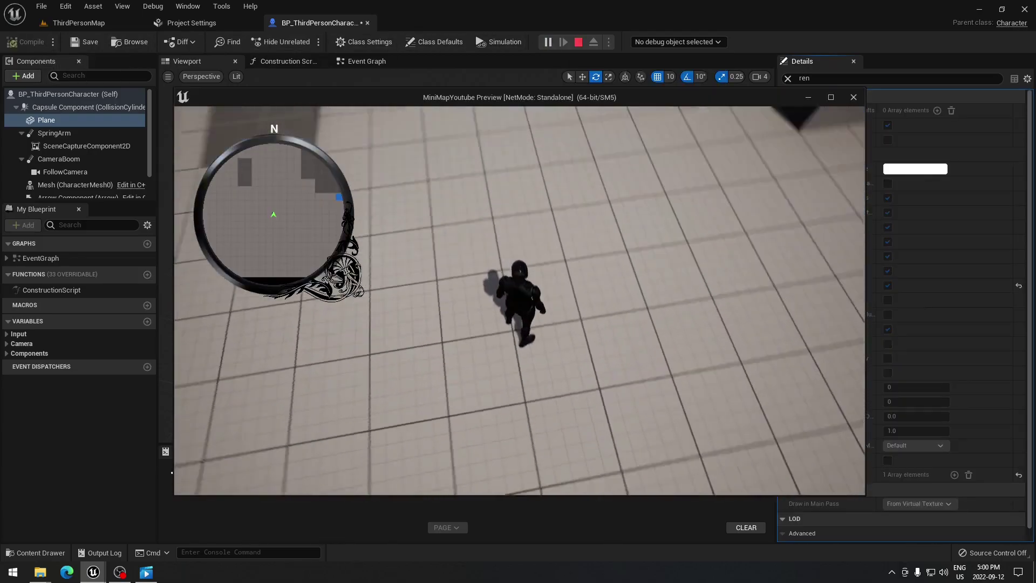
{"action": "key", "text": "s"}
{"action": "key", "text": "w"}
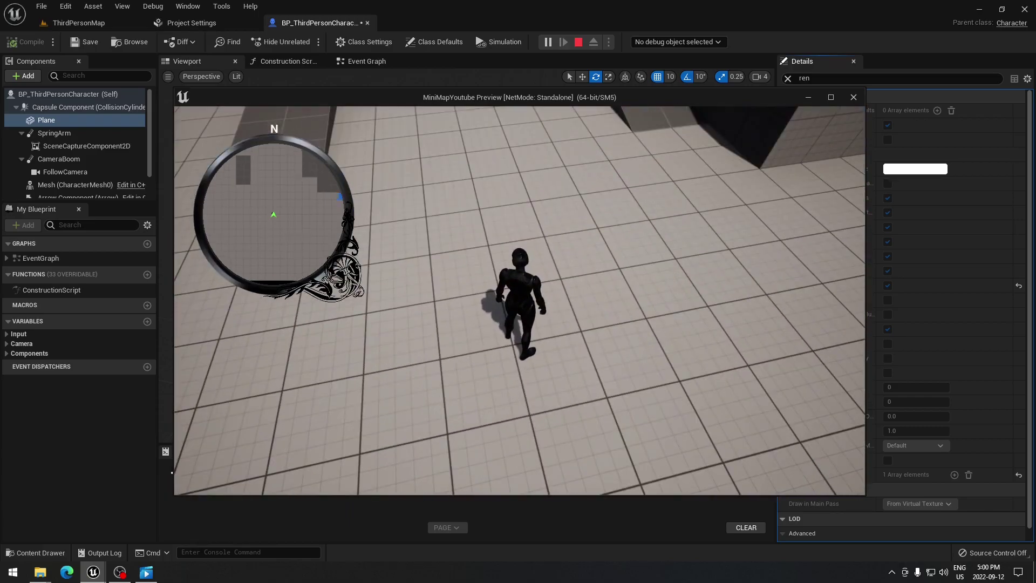
{"action": "scroll", "coordinate": [519, 300], "scroll_direction": "up", "scroll_amount": 5}
{"action": "scroll", "coordinate": [519, 300], "scroll_direction": "down", "scroll_amount": 5}
{"action": "scroll", "coordinate": [519, 300], "scroll_direction": "up", "scroll_amount": 5}
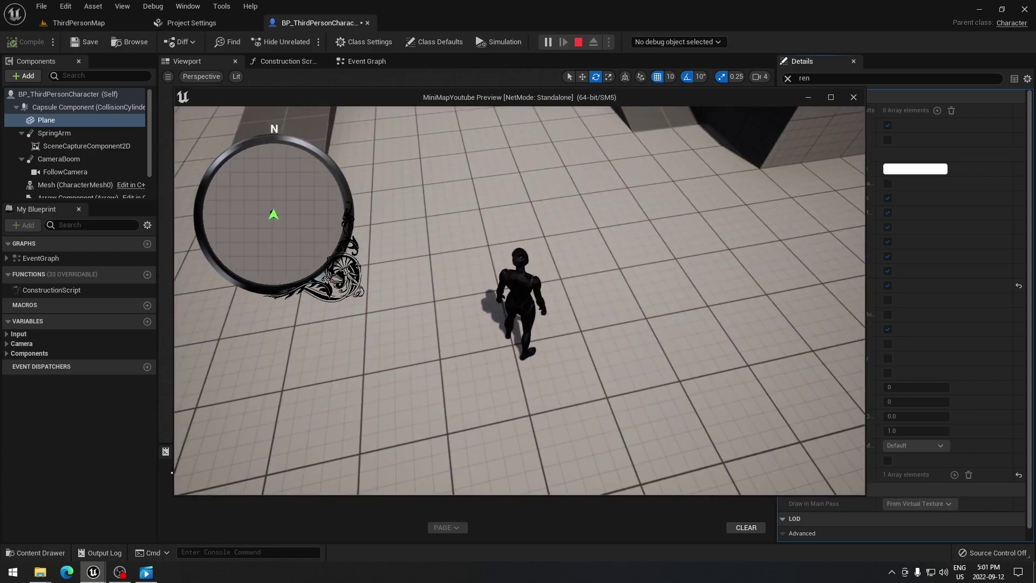
{"action": "key", "text": "w"}
{"action": "key", "text": "Escape"}
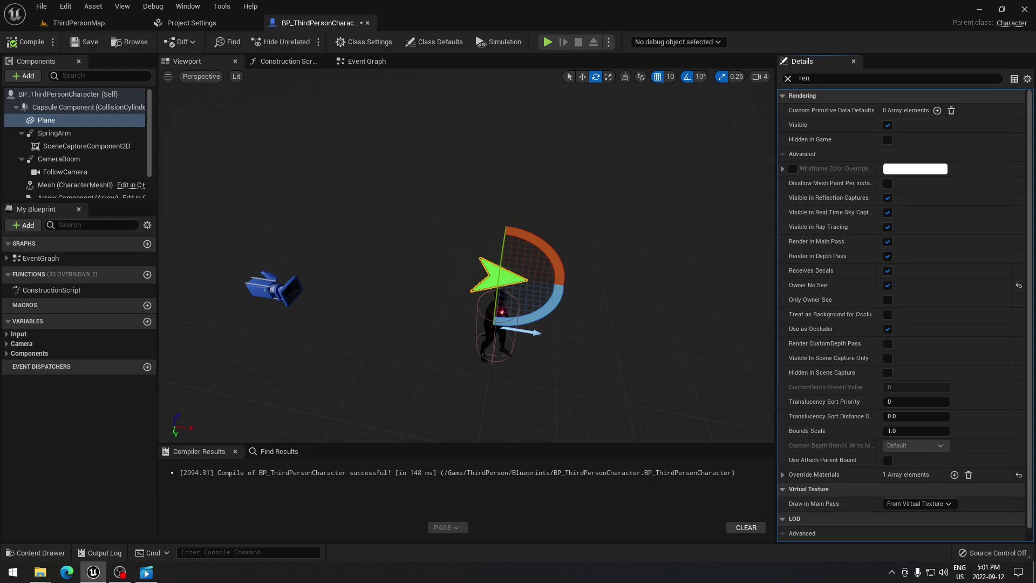
Enable Owner No See on the character's Mesh component and start a play preview to check the effect.
{"action": "left_click", "coordinate": [64, 185]}
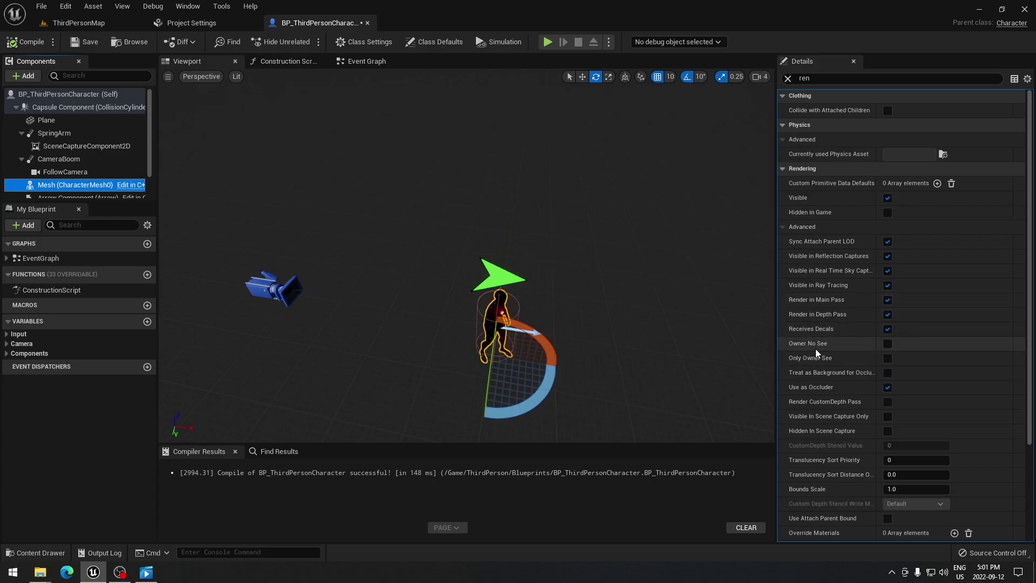
{"action": "left_click", "coordinate": [887, 344]}
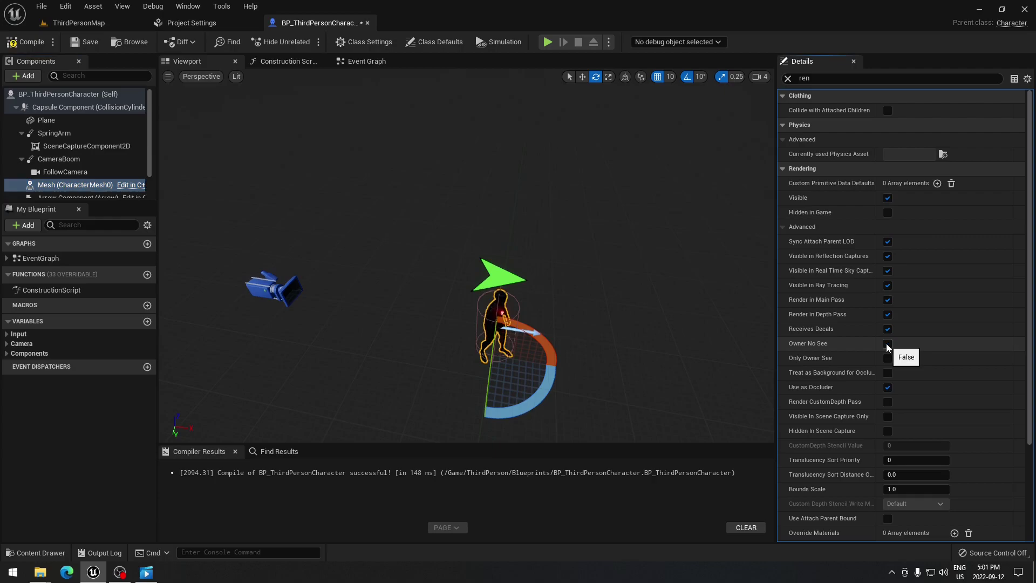
{"action": "left_click", "coordinate": [888, 344]}
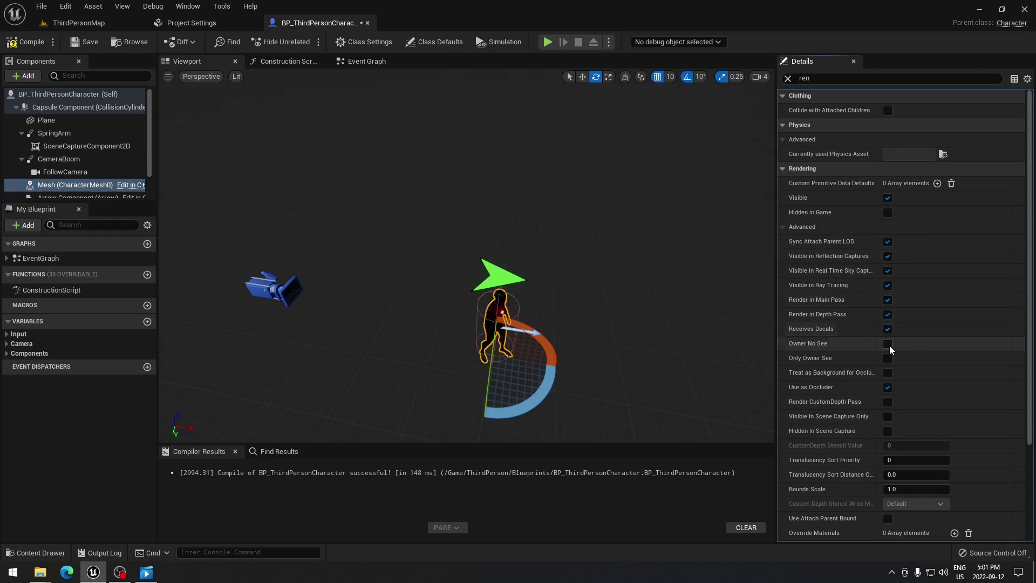
{"action": "left_click", "coordinate": [547, 42]}
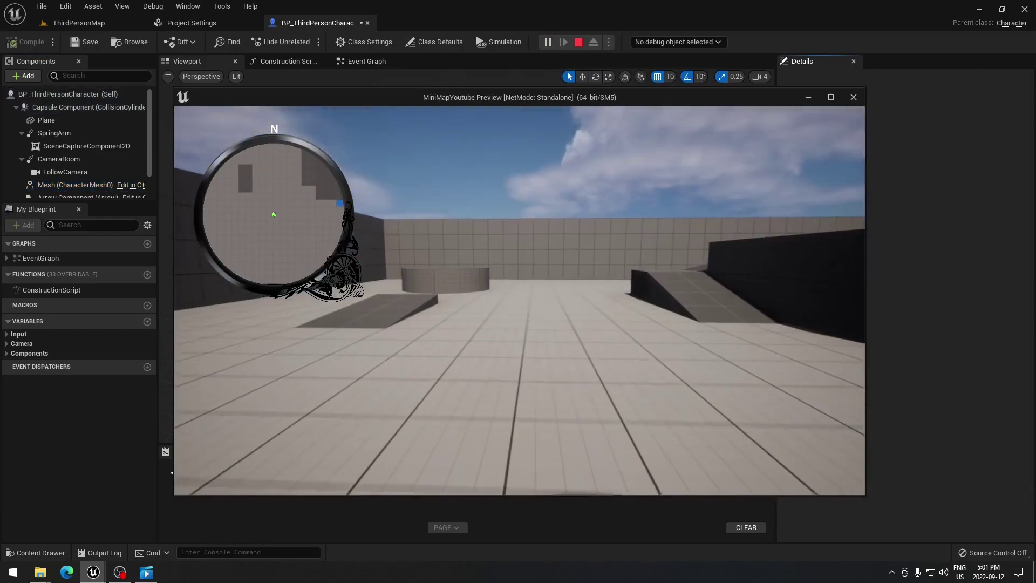
Stop the play preview, disable Owner No See on the character's Mesh component and compile the blueprint.
{"action": "key", "text": "Escape"}
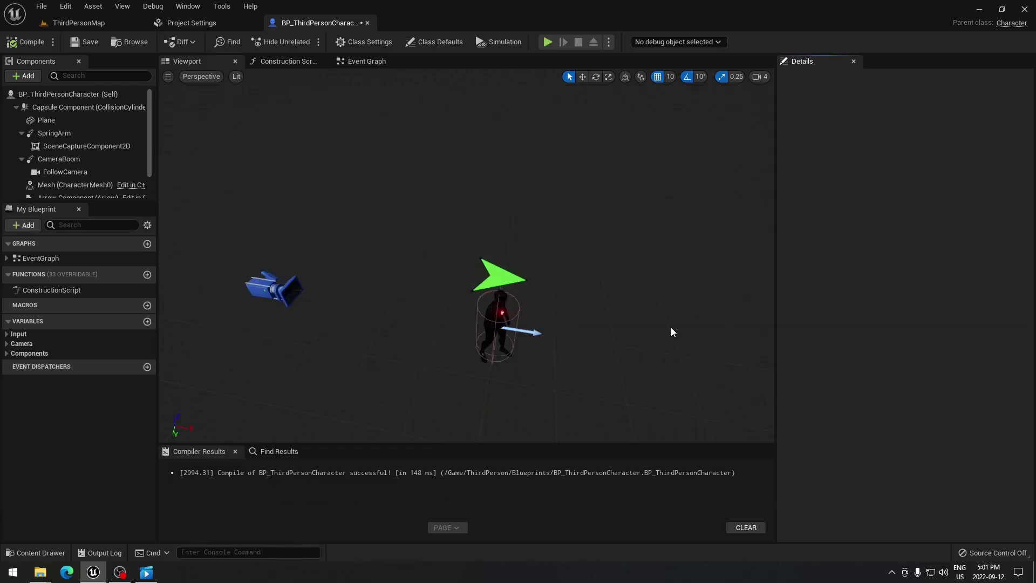
{"action": "left_click", "coordinate": [76, 184]}
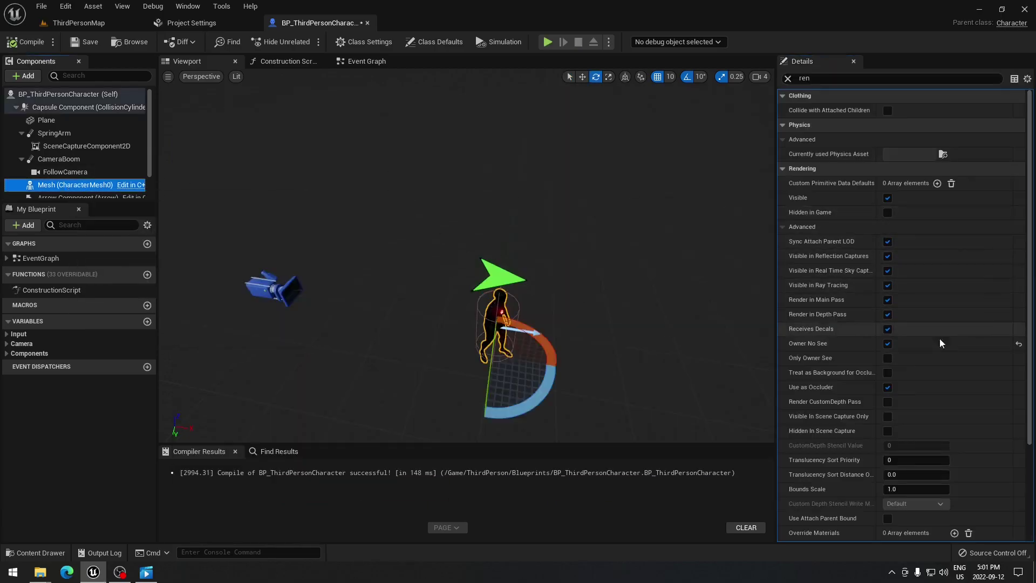
{"action": "left_click", "coordinate": [887, 344]}
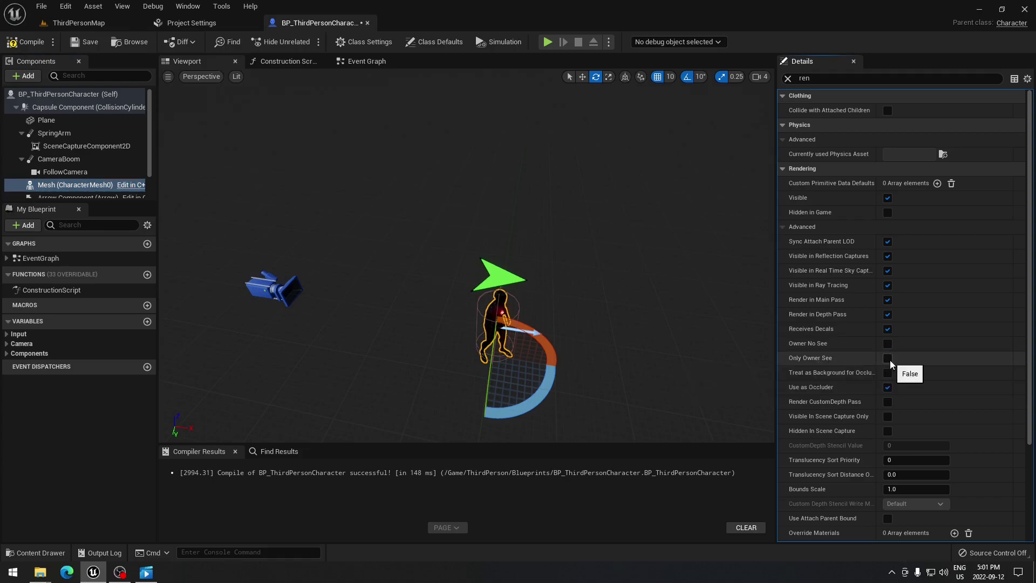
{"action": "left_click", "coordinate": [25, 42]}
Play-test the level with the minimap zoomed in, running the character in all directions to check the arrow's rotation and the character's visibility.
{"action": "left_click", "coordinate": [548, 42]}
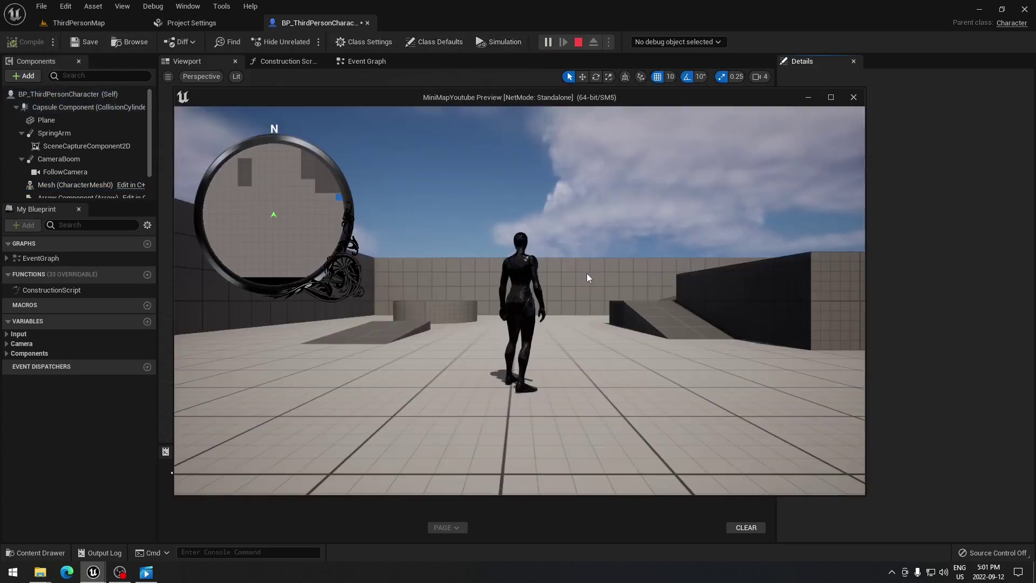
{"action": "key", "text": "w"}
{"action": "scroll", "coordinate": [519, 301], "scroll_direction": "up", "scroll_amount": 5}
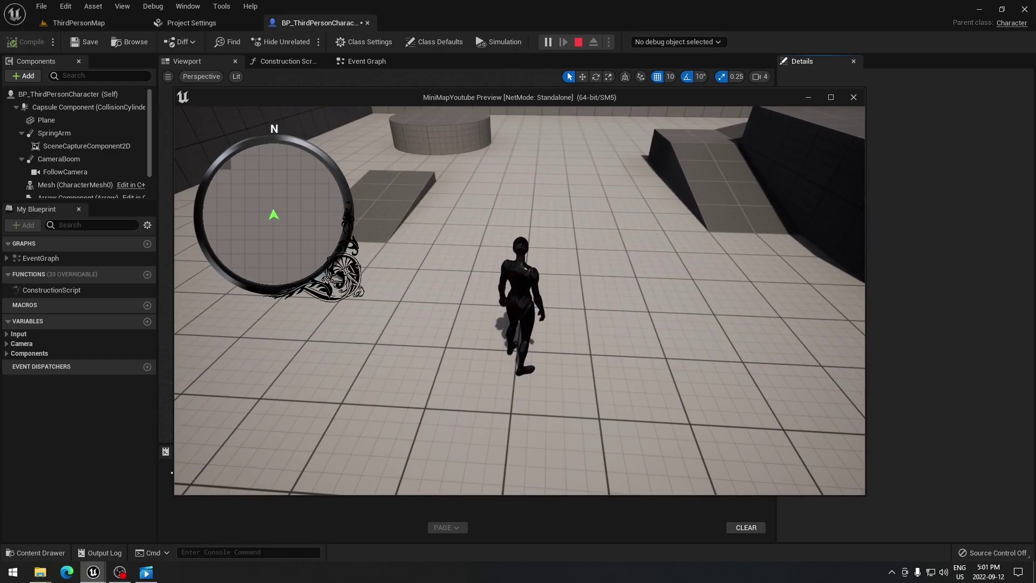
{"action": "key", "text": "s"}
{"action": "key", "text": "a"}
{"action": "key", "text": "w"}
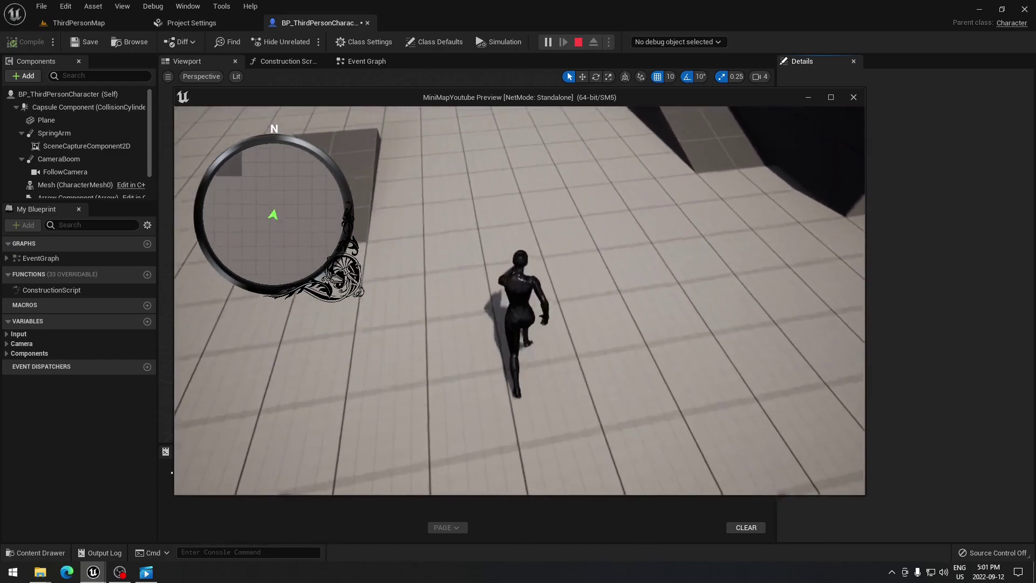
{"action": "key", "text": "d"}
{"action": "key", "text": "s"}
{"action": "key", "text": "a"}
{"action": "key", "text": "w"}
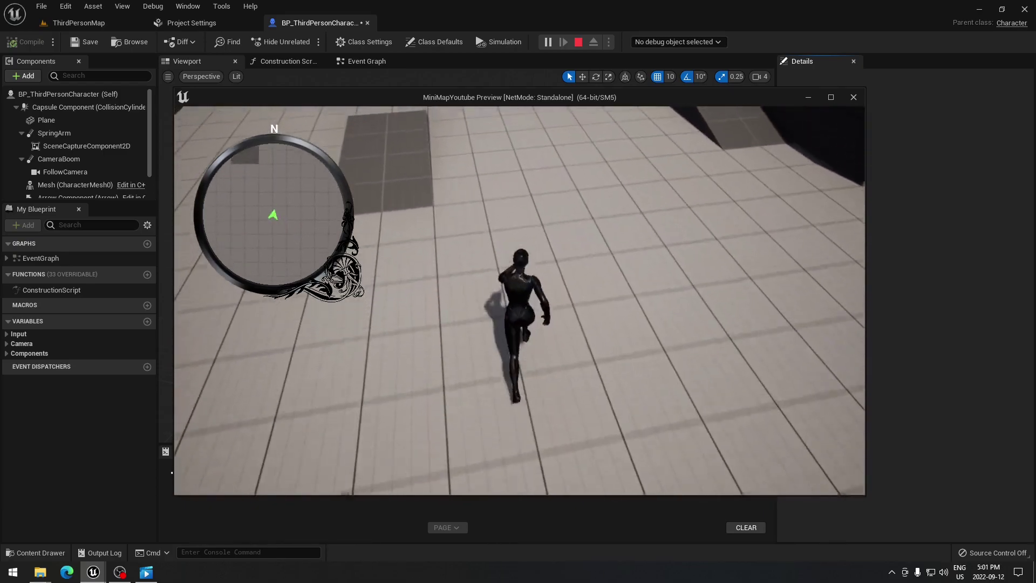
{"action": "key", "text": "d"}
{"action": "key", "text": "s"}
{"action": "key", "text": "a"}
{"action": "key", "text": "w"}
{"action": "key", "text": "d"}
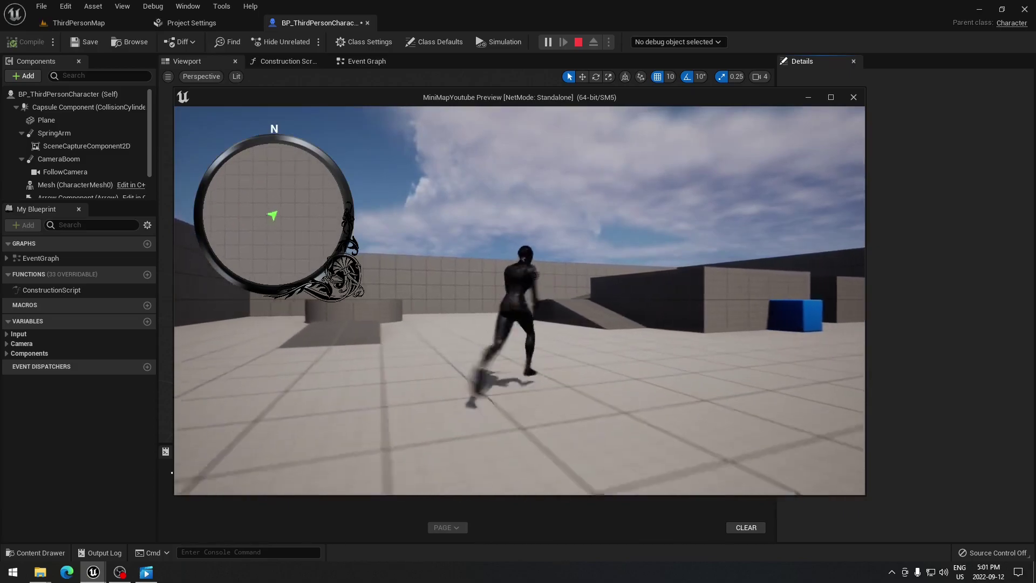
{"action": "key", "text": "a"}
{"action": "key", "text": "d"}
{"action": "key", "text": "w"}
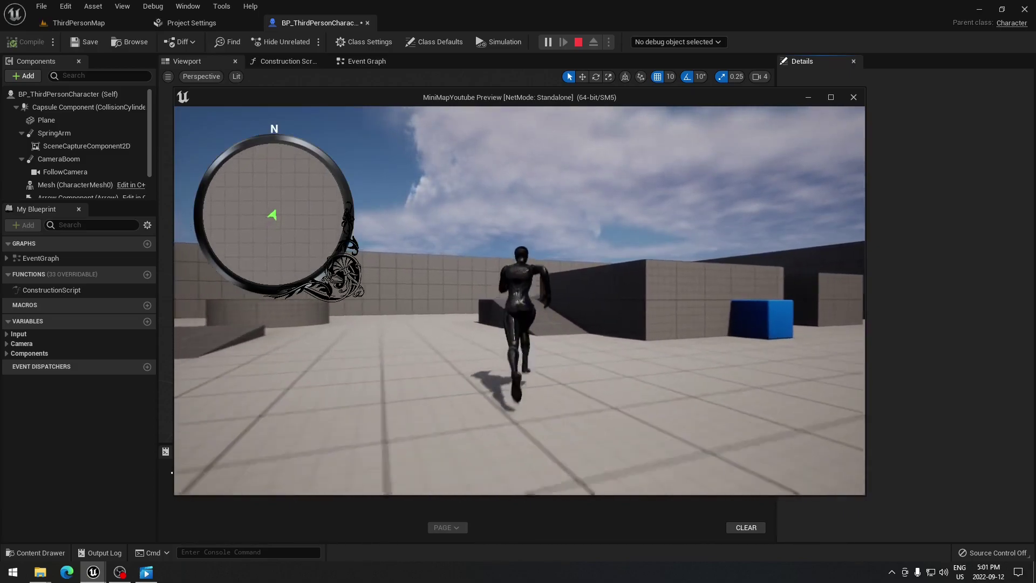
{"action": "key", "text": "a"}
{"action": "key", "text": "w"}
{"action": "key", "text": "s"}
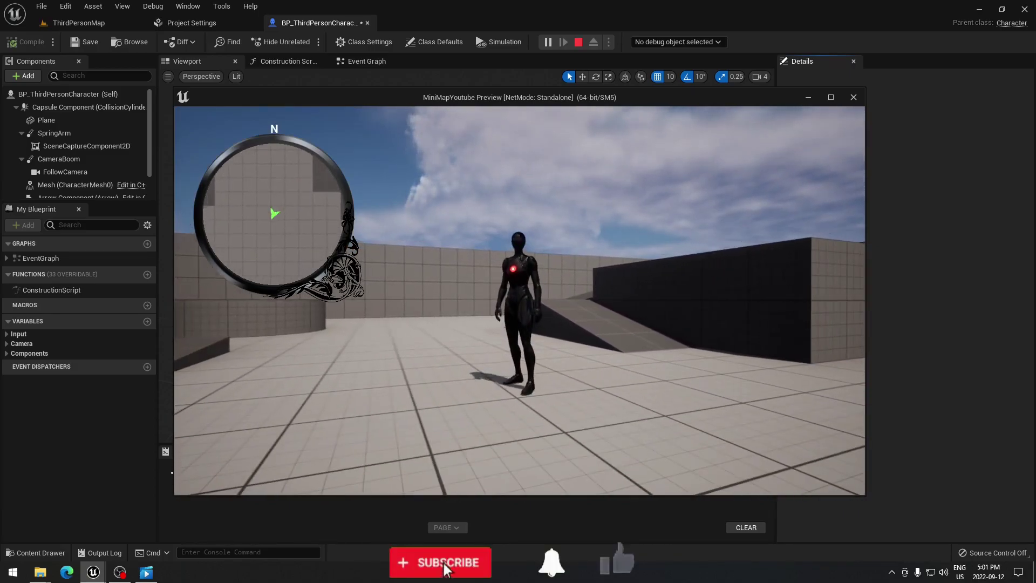